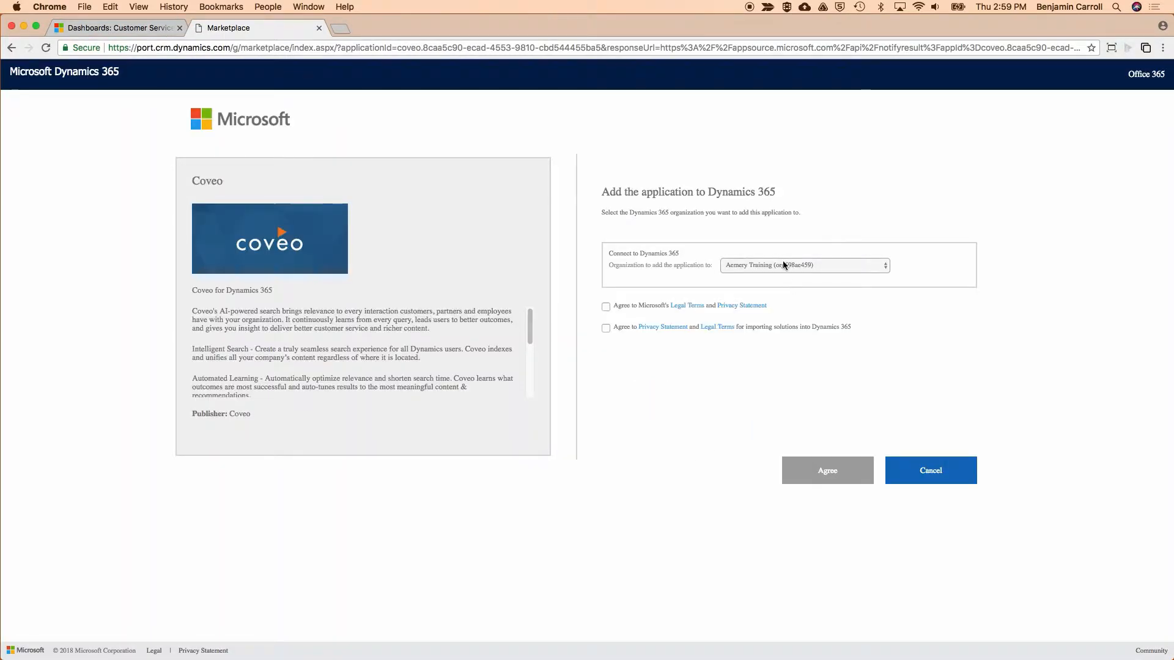
Add Coveo for Dynamics 365 to the coveodemovideo organization, accepting both sets of legal terms and privacy statements.
left_click(784, 264)
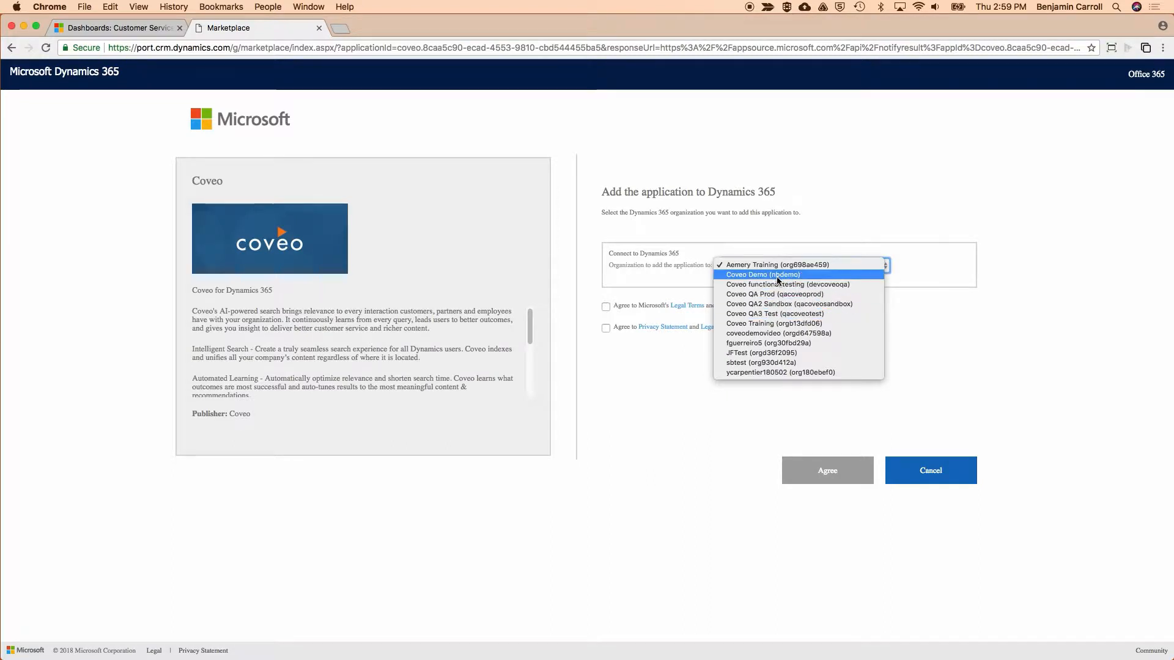
left_click(780, 334)
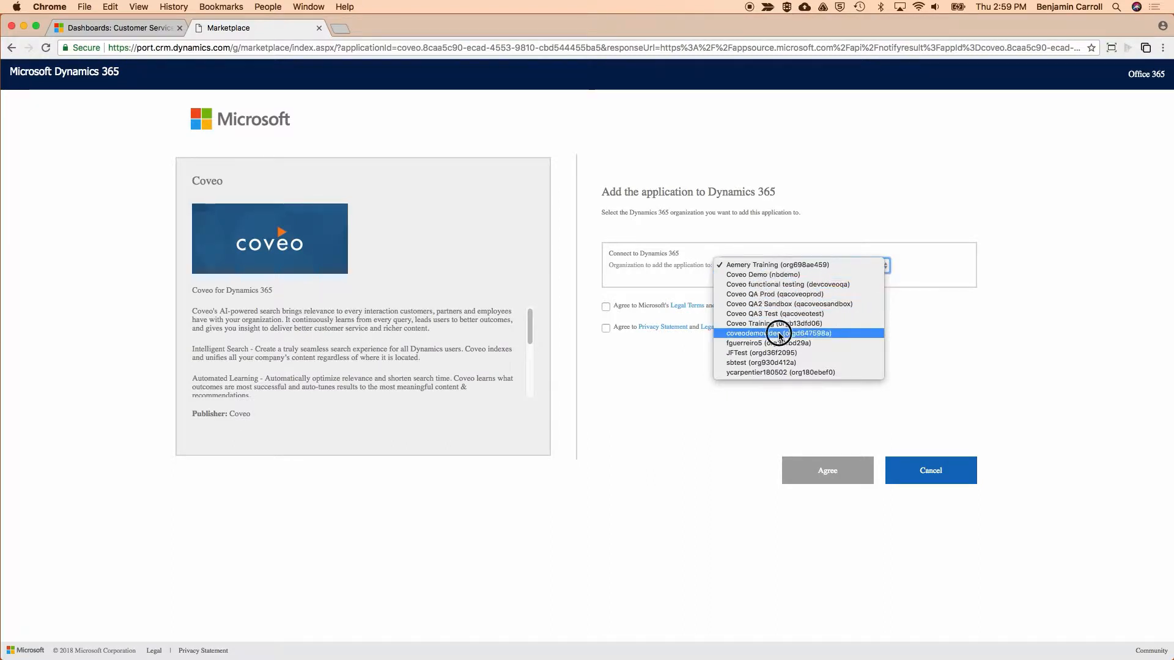
left_click(606, 306)
left_click(606, 328)
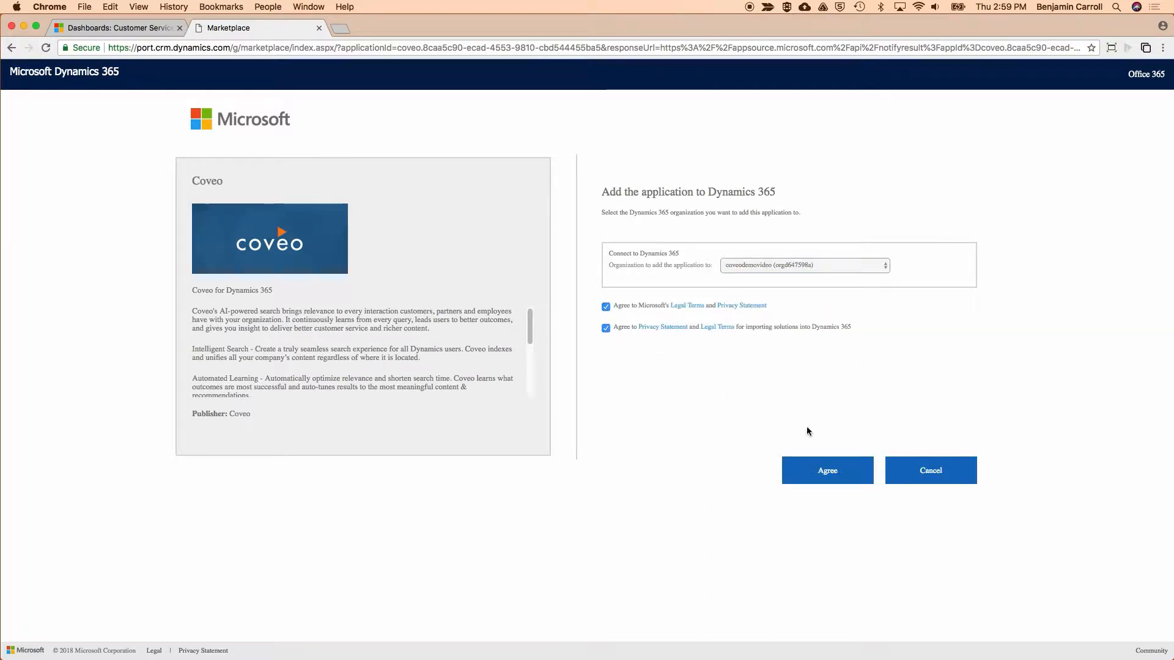
left_click(828, 474)
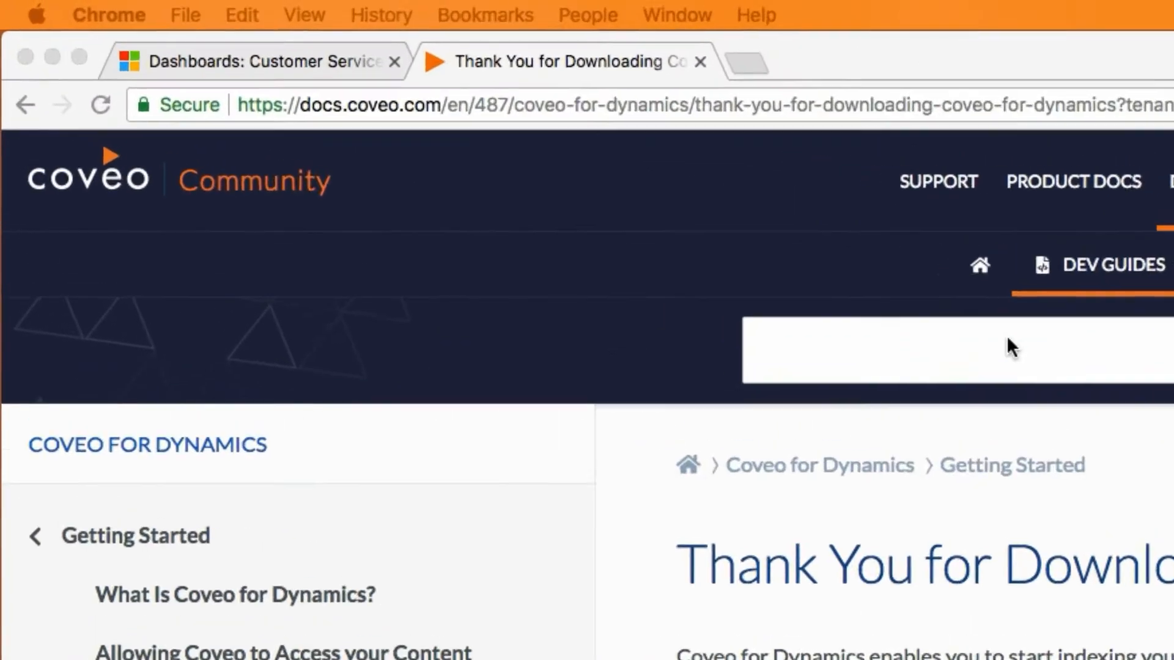
left_click(1141, 91)
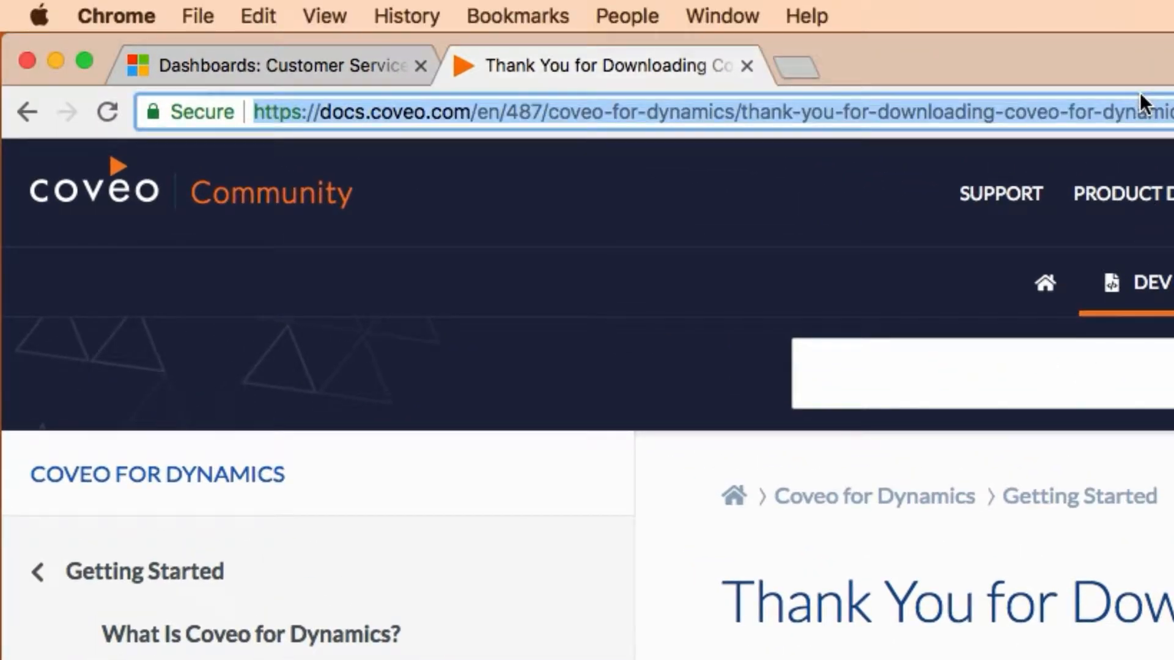
type("https://port.crm.dynamics.com/G/Instances/InstancePicker.aspx")
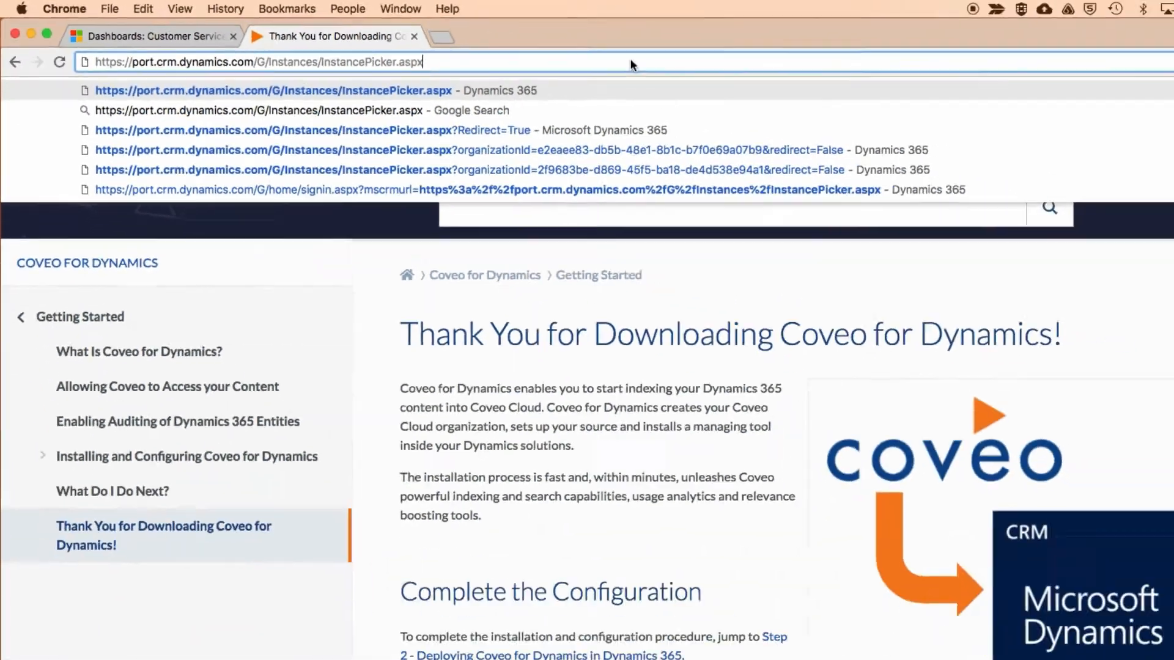
key("Return")
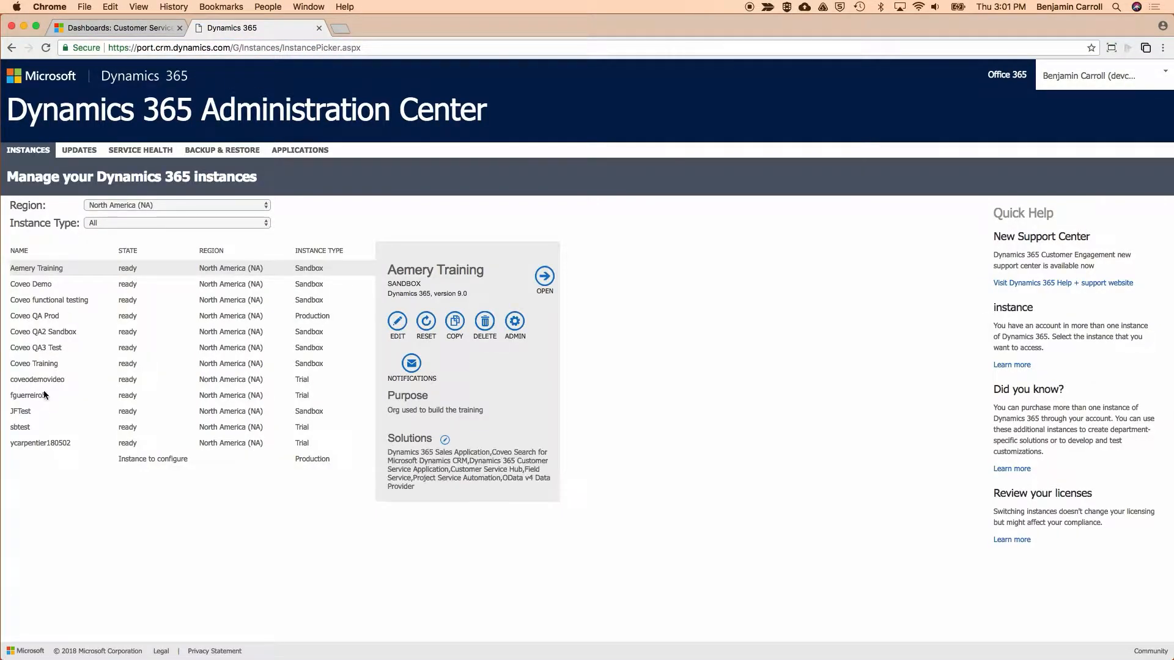
left_click(47, 379)
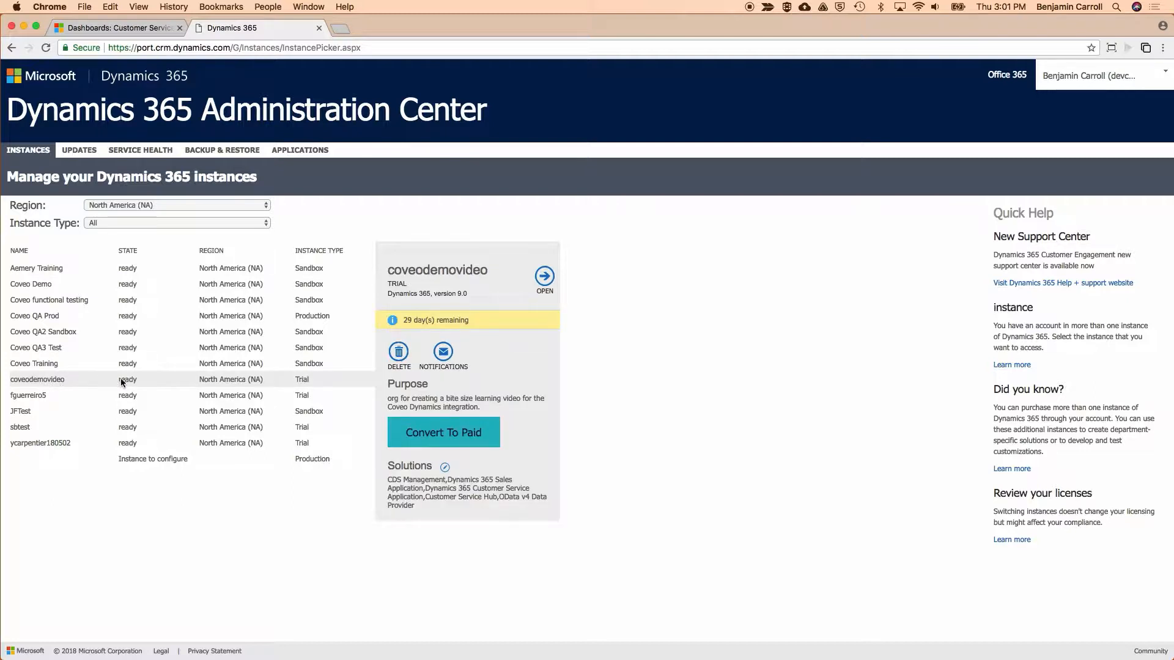
left_click(445, 468)
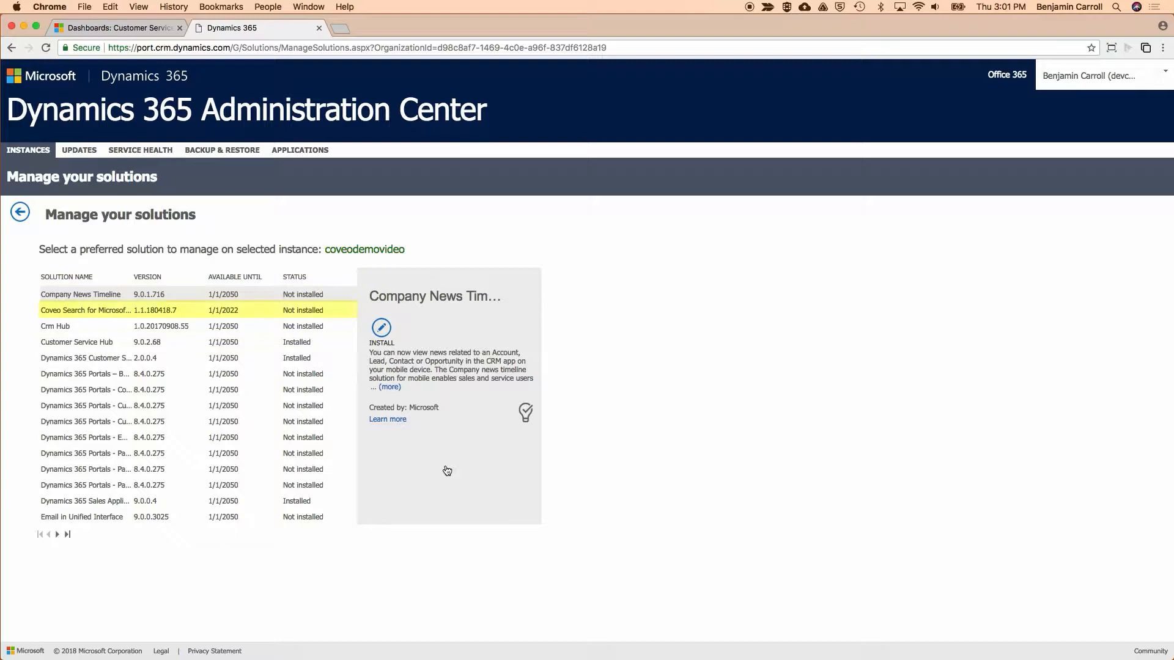
Install the Coveo Search for Microsoft Dynamics solution on the instance, agreeing to its terms of service.
left_click(86, 309)
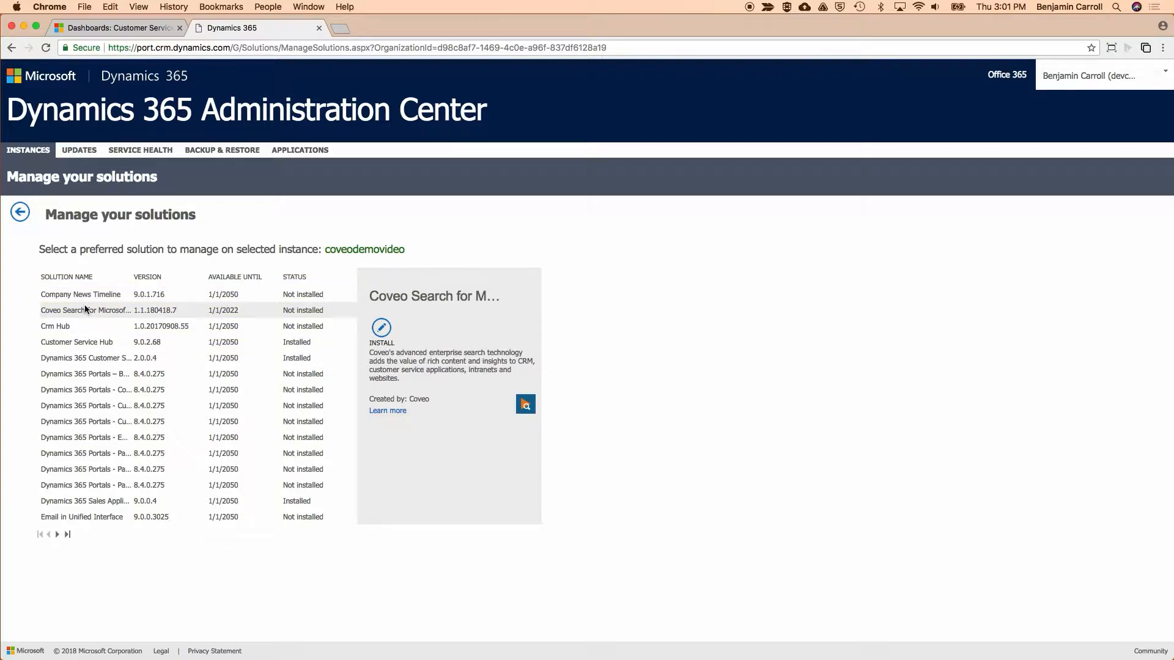
left_click(380, 331)
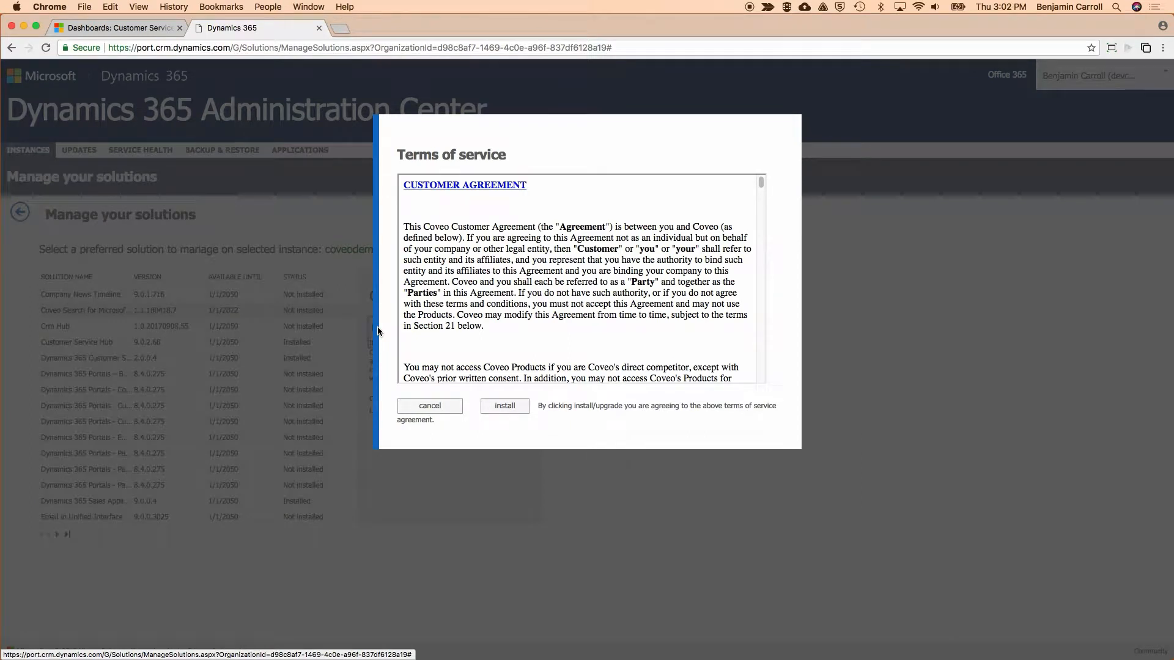
left_click(512, 409)
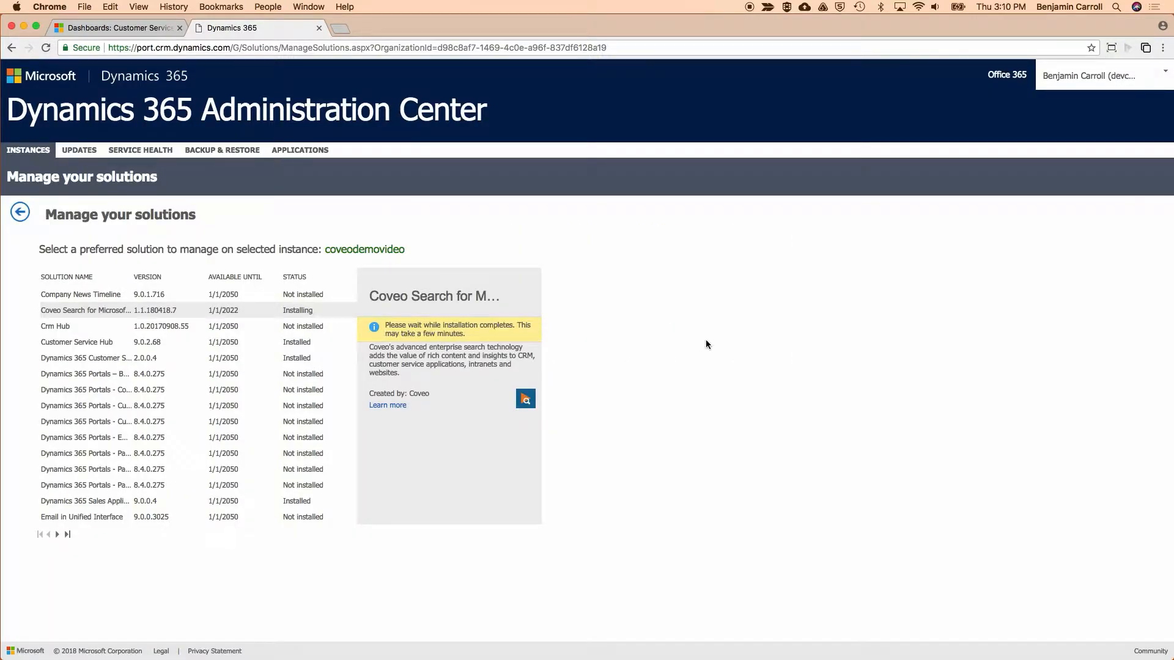
Reload coveodemovideo's solutions list and check the installation status of the Coveo Search solution.
left_click(21, 212)
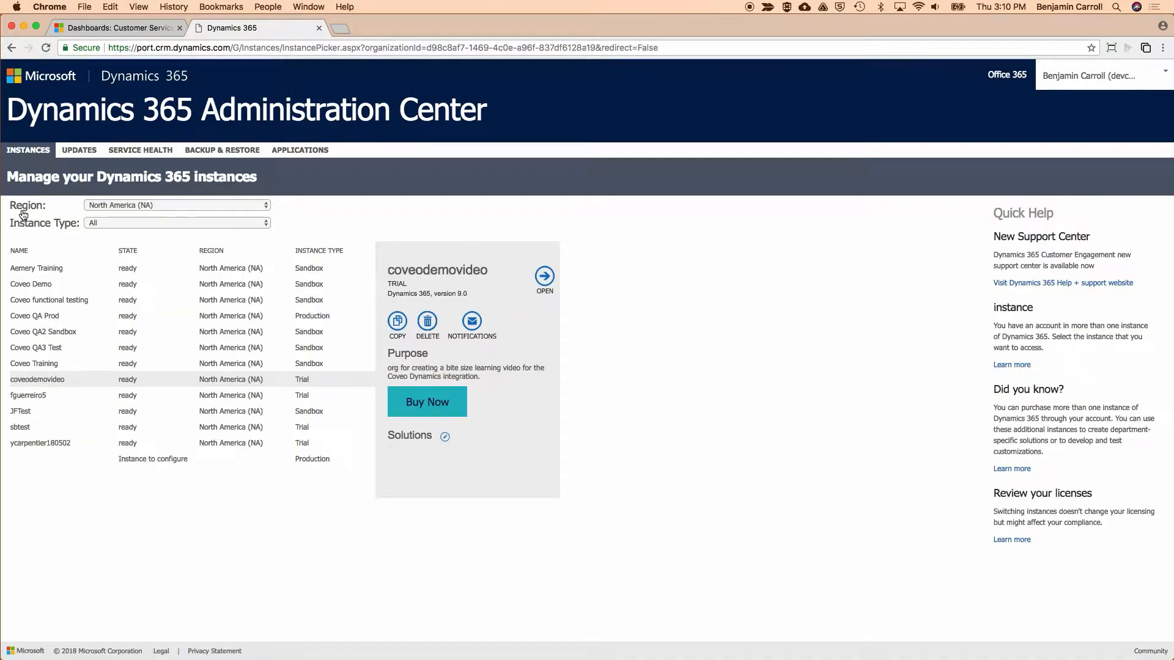
left_click(445, 437)
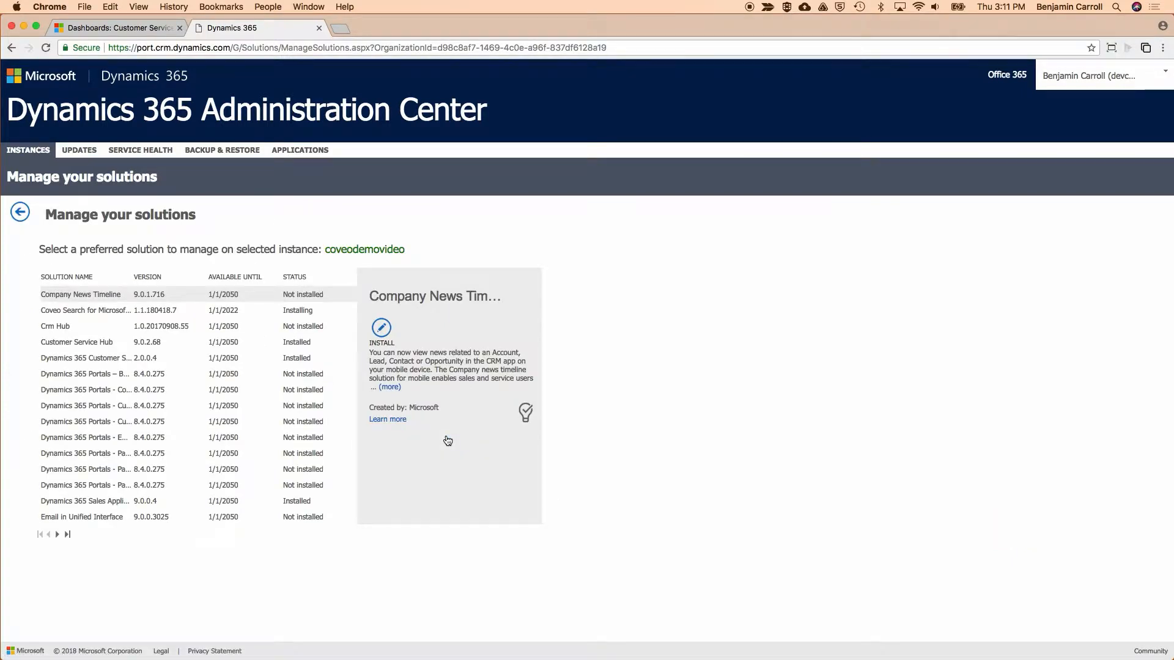
left_click(293, 313)
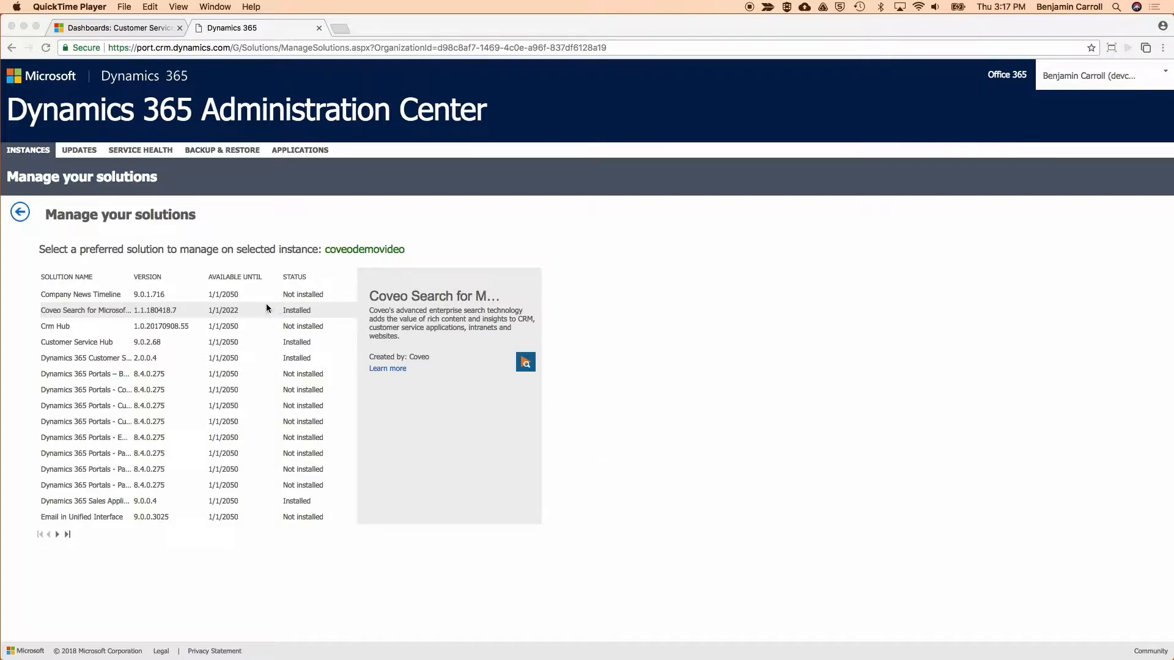
Close the administration center page and open the CoveoSearch solution from the Solutions list in the Dynamics 365 customization settings.
left_click(318, 29)
left_click(1101, 124)
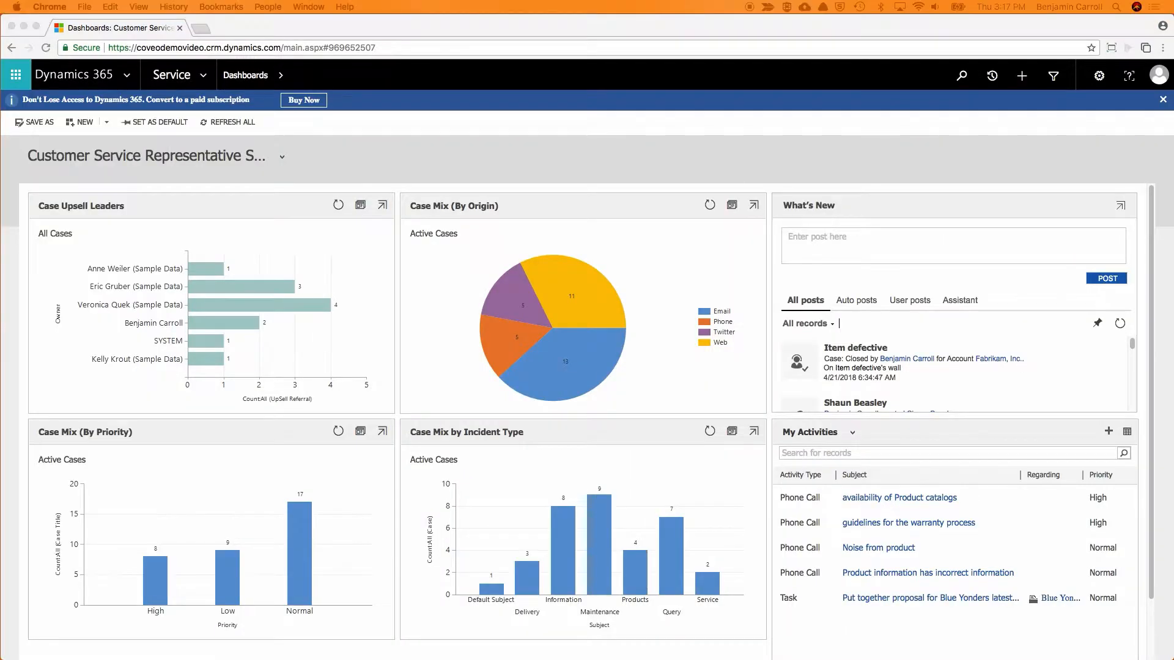
left_click(205, 74)
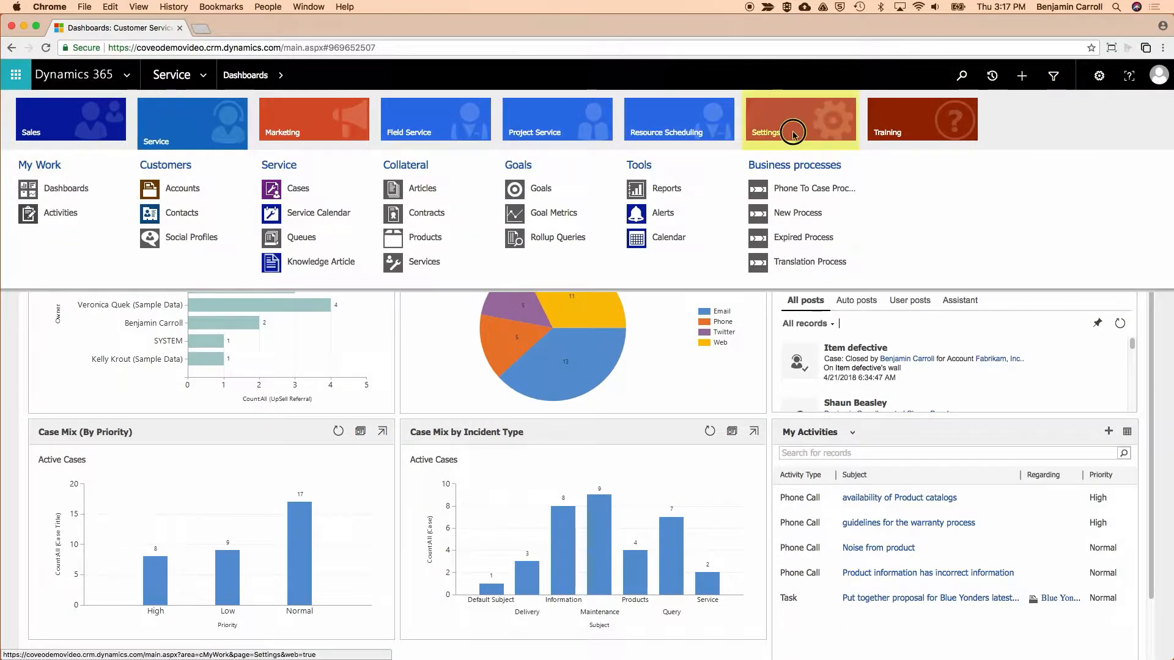
left_click(793, 134)
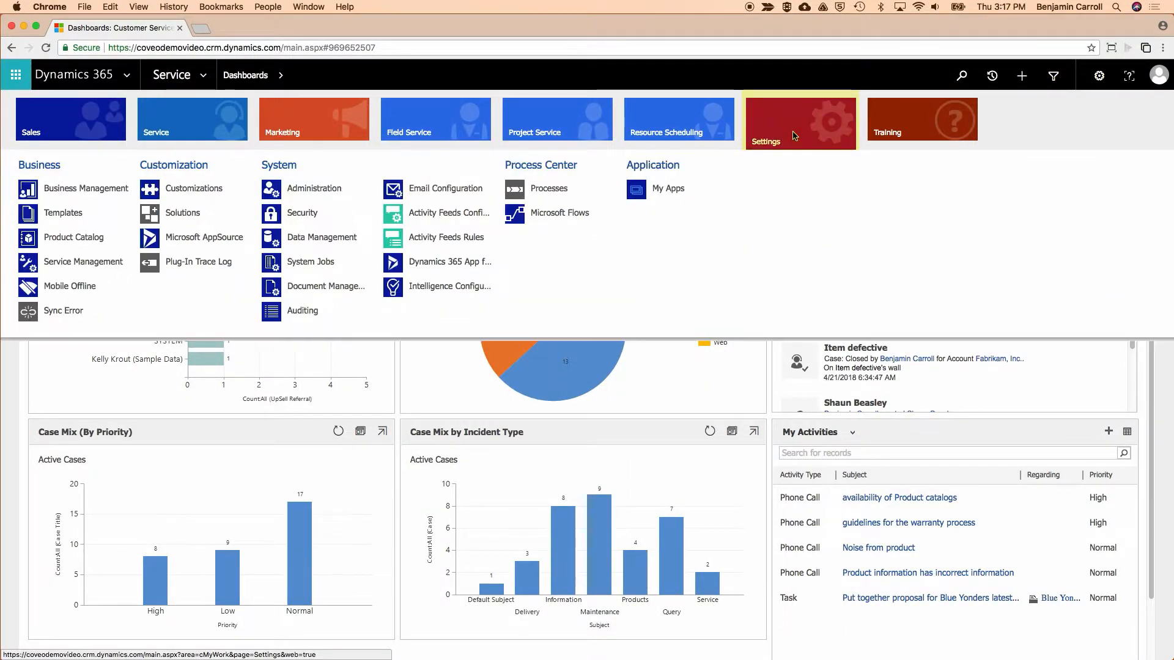
left_click(183, 186)
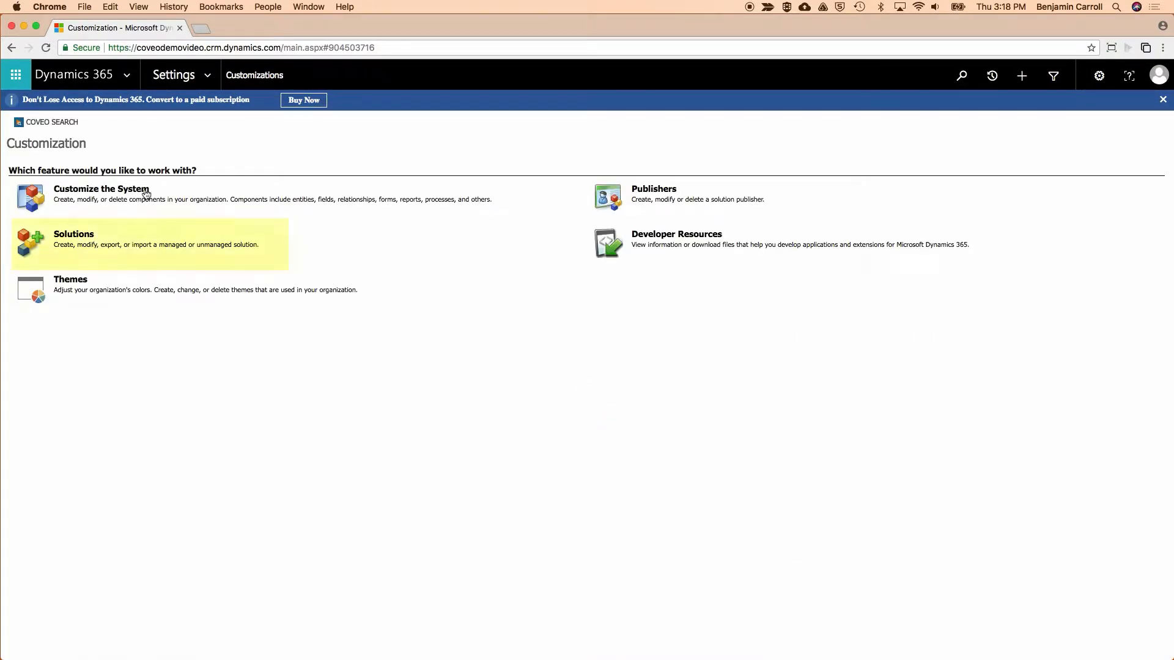
left_click(77, 235)
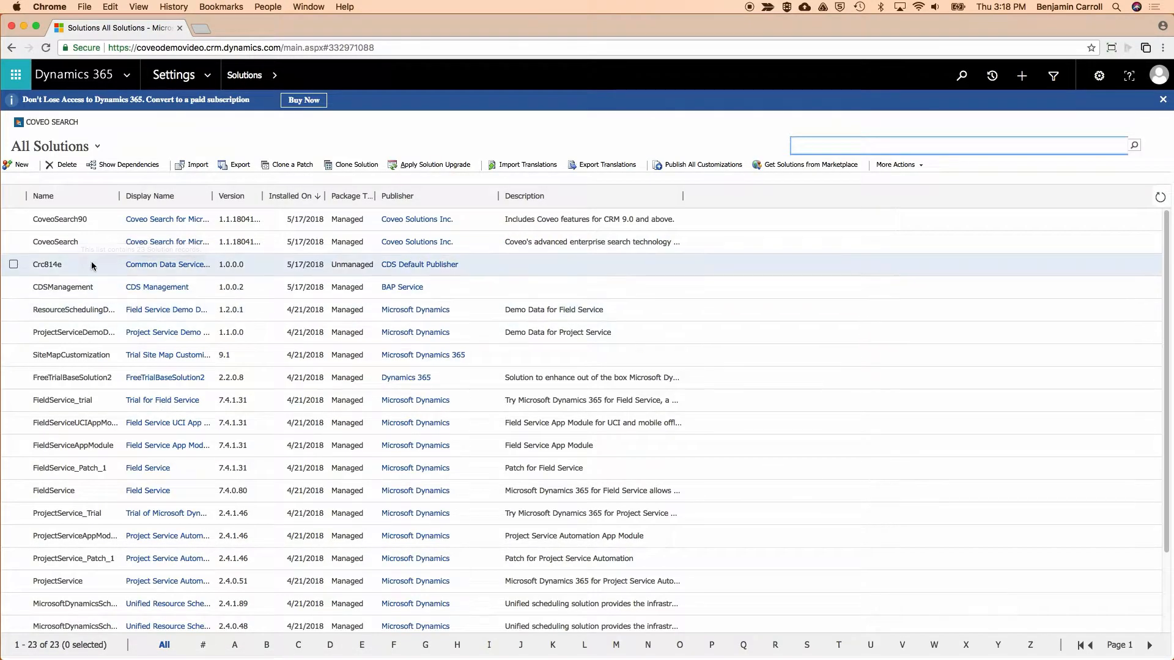
left_click(68, 241)
double_click(68, 242)
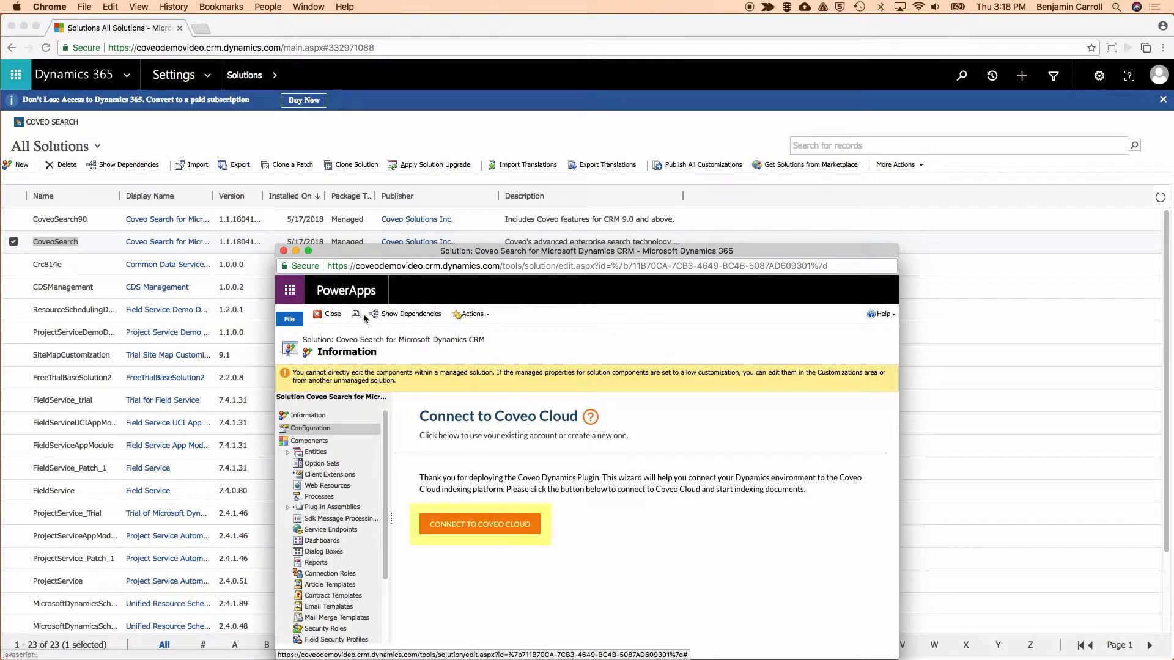
Connect the solution to Coveo Cloud with the Office 365 login, accepting the customer agreement and authorizing Dynamics' full access.
left_click(507, 526)
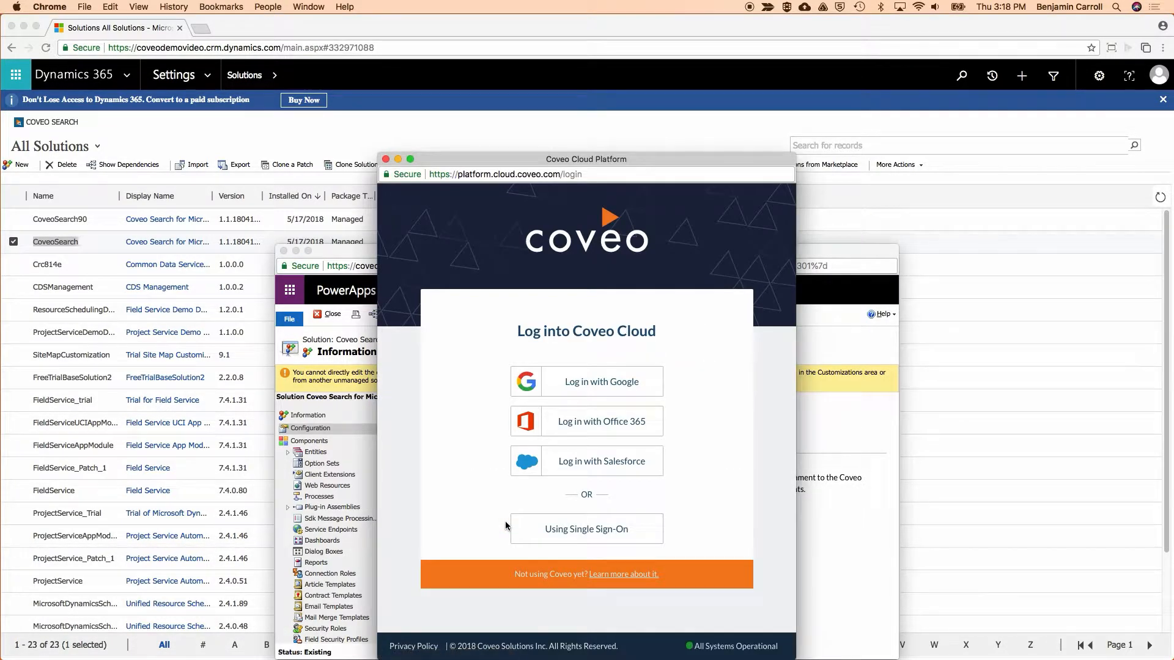
left_click(586, 425)
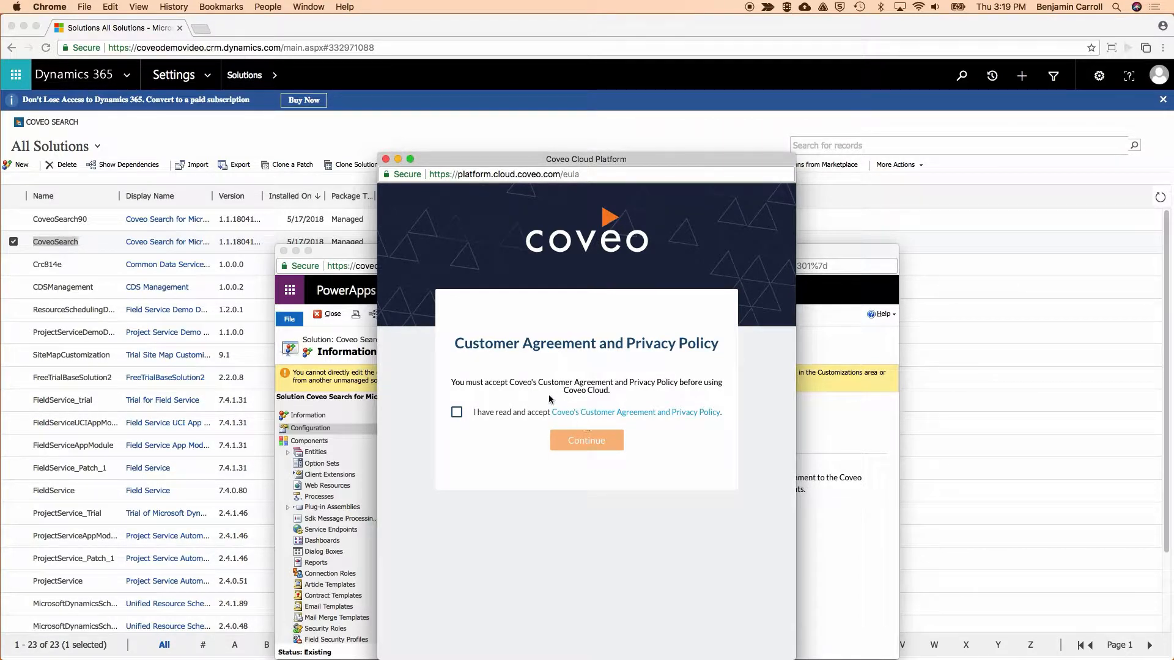
left_click(456, 413)
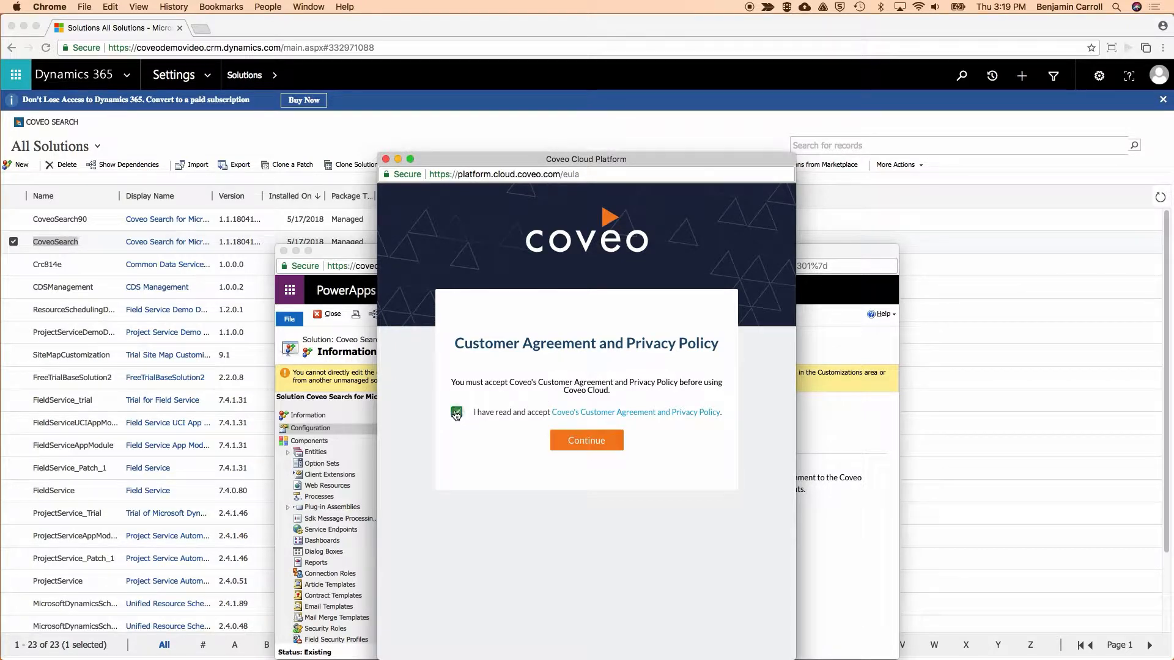
left_click(583, 442)
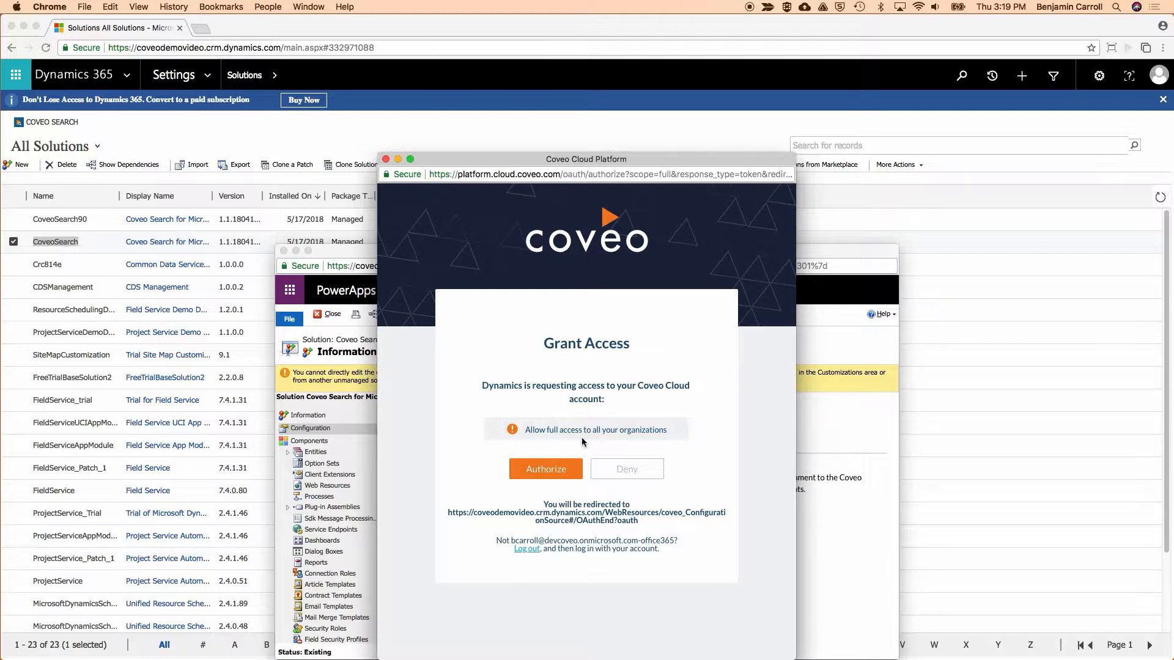
left_click(558, 469)
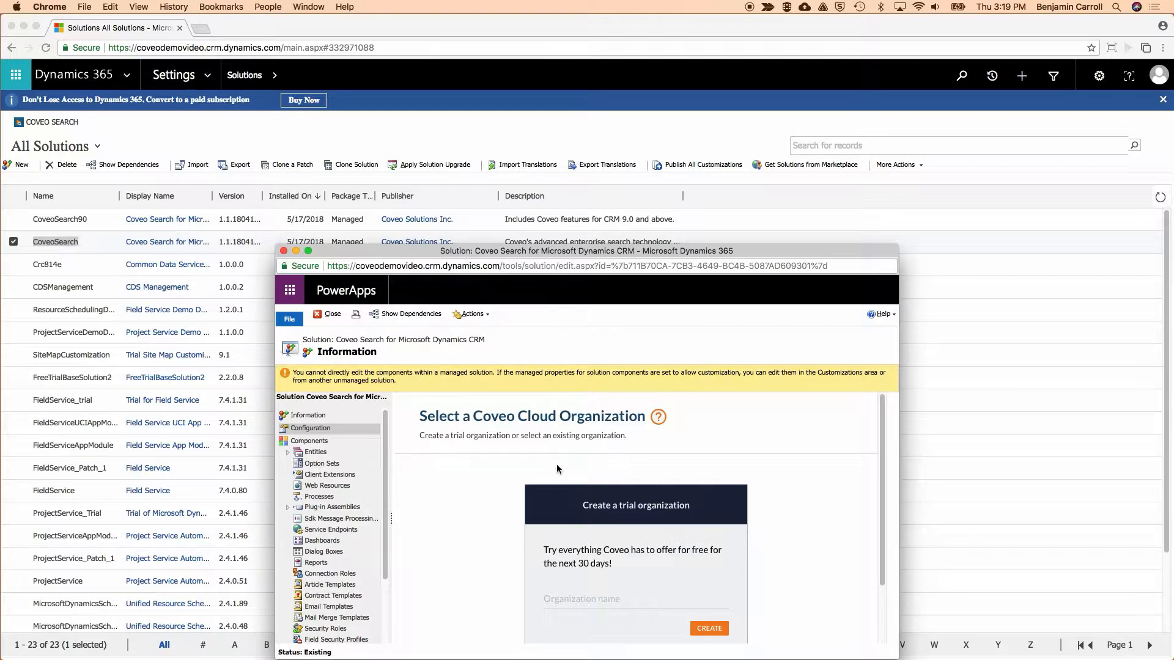
Create a trial Coveo Cloud organization named "Coveo Dynamics Demo Video".
left_click(568, 603)
type("Coveo")
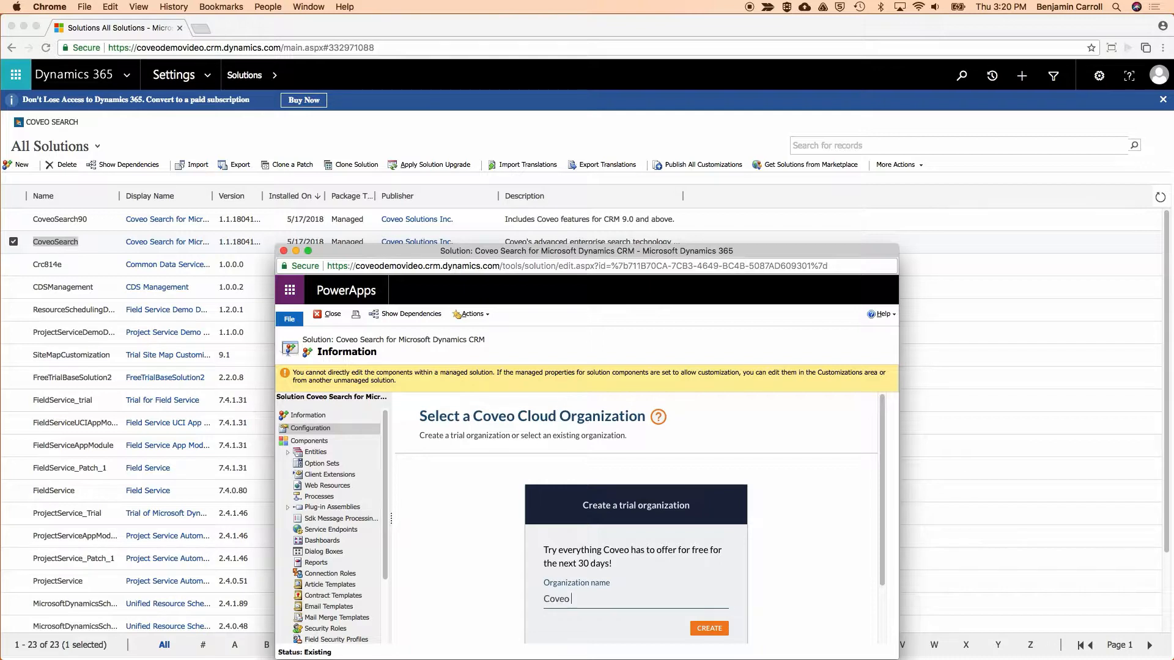
type(" Dynamics Demo Video")
left_click(715, 630)
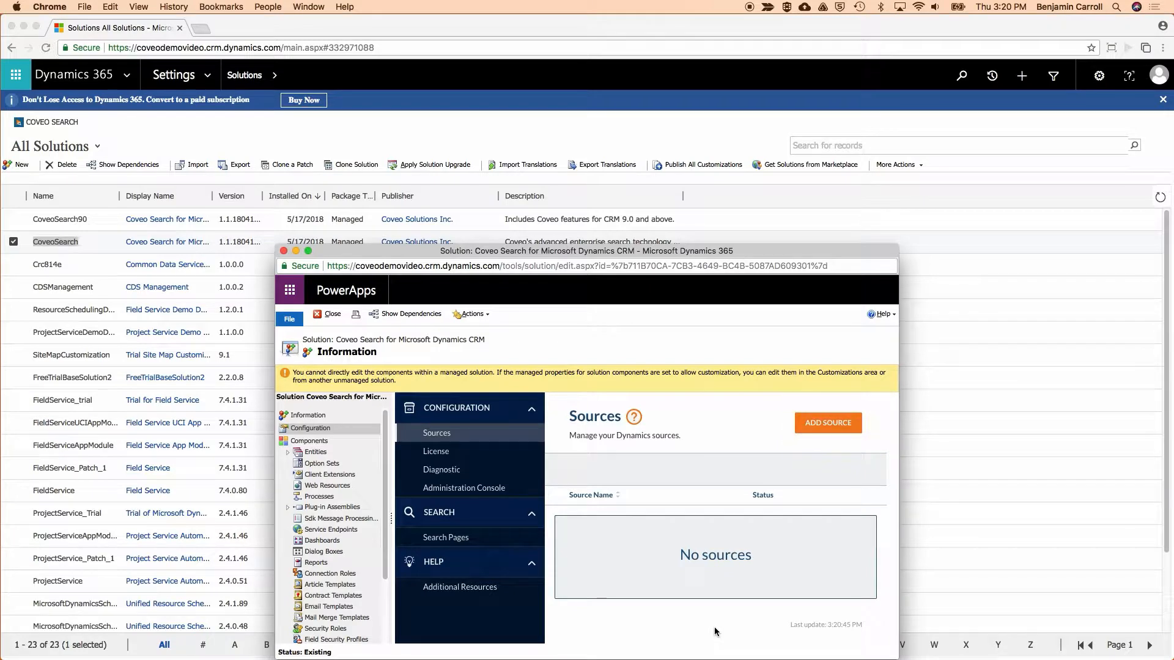
Start adding a Microsoft Dynamics source, enlarge the solution window, and name the source "Dynamics Default Source".
left_click(826, 426)
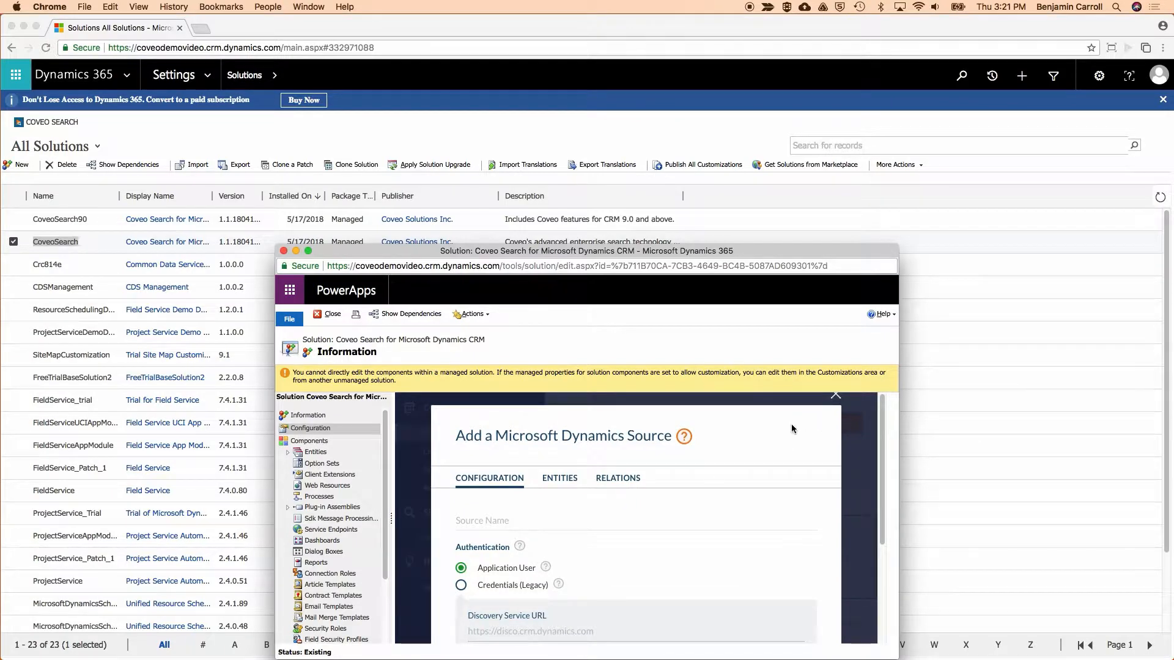
left_click_drag(653, 244, 565, 76)
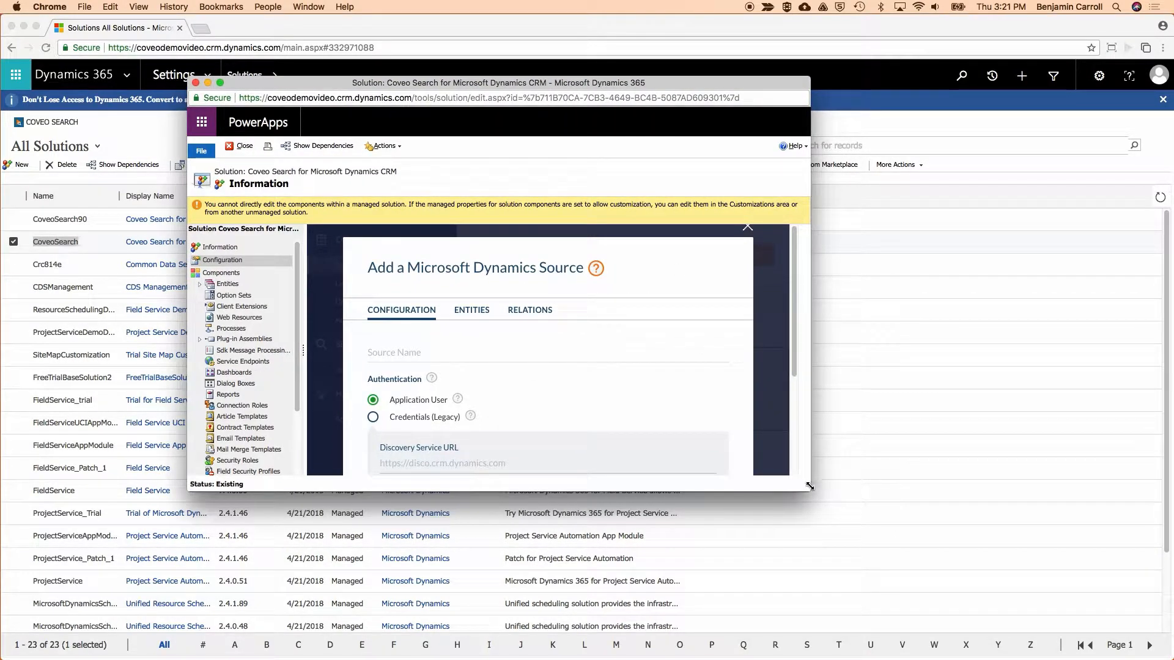
left_click_drag(809, 486, 908, 647)
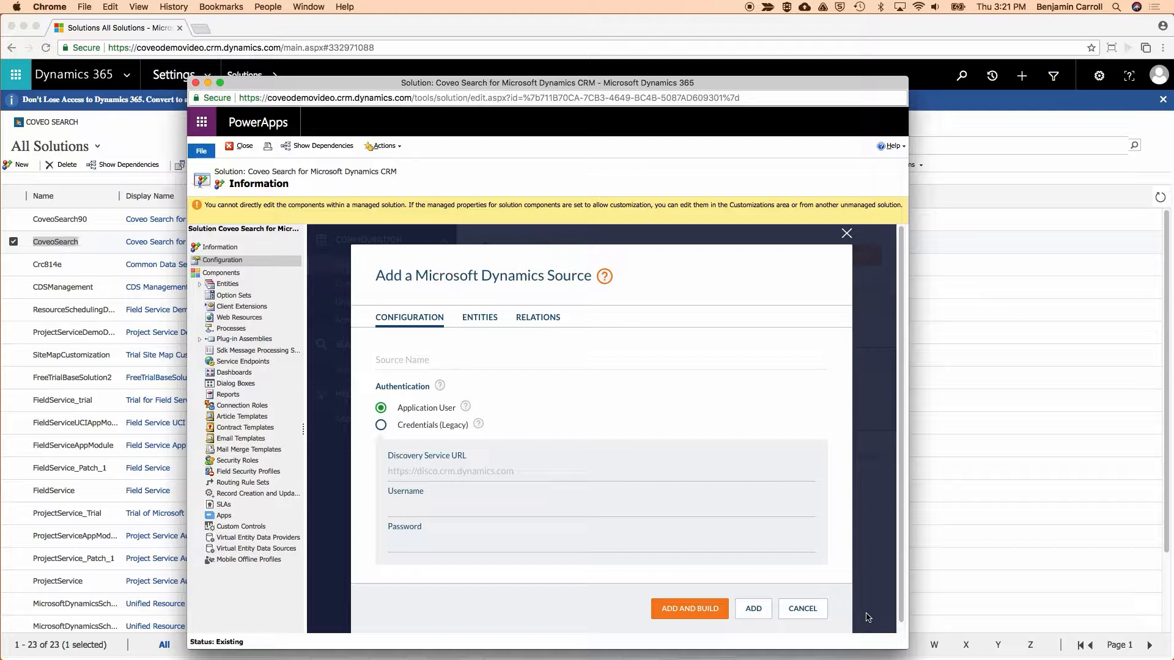
left_click(401, 359)
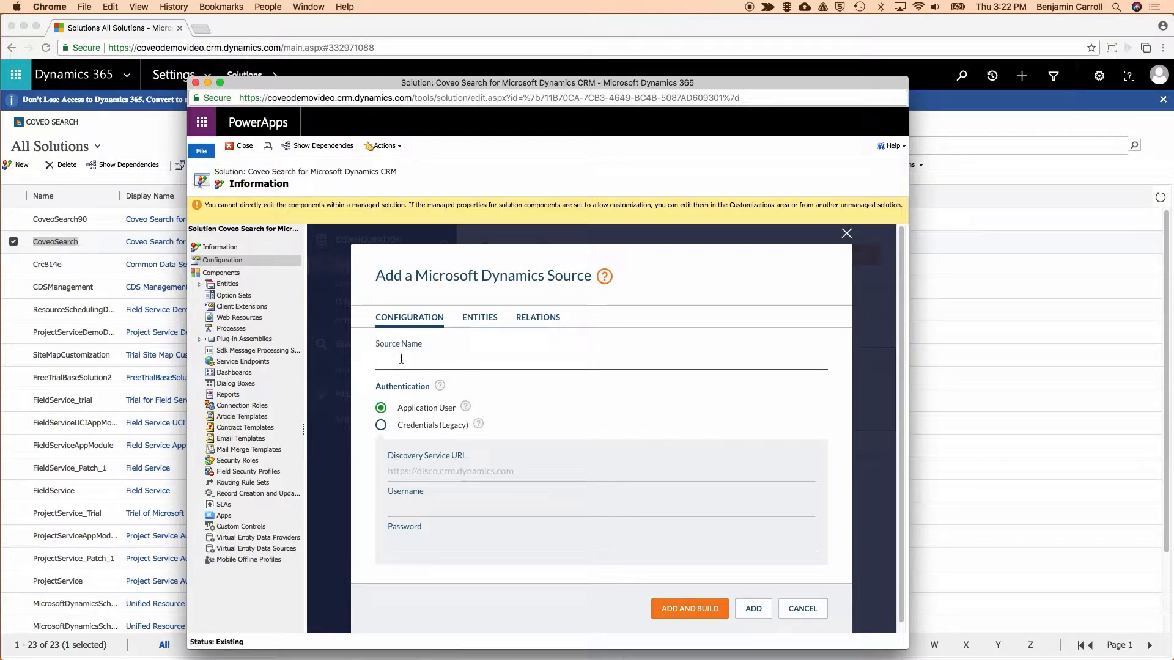
type("Dynamics Default Source")
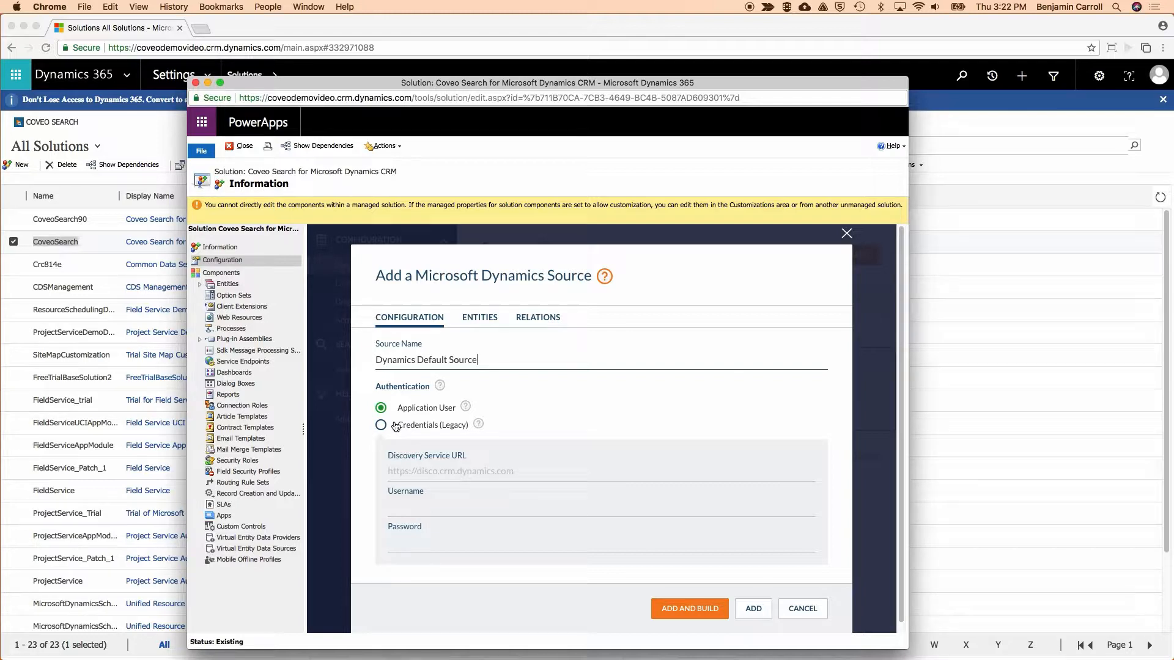
Review the Account entity's fields and try toggling the Address 1 and Account Number selections on and off.
left_click(476, 319)
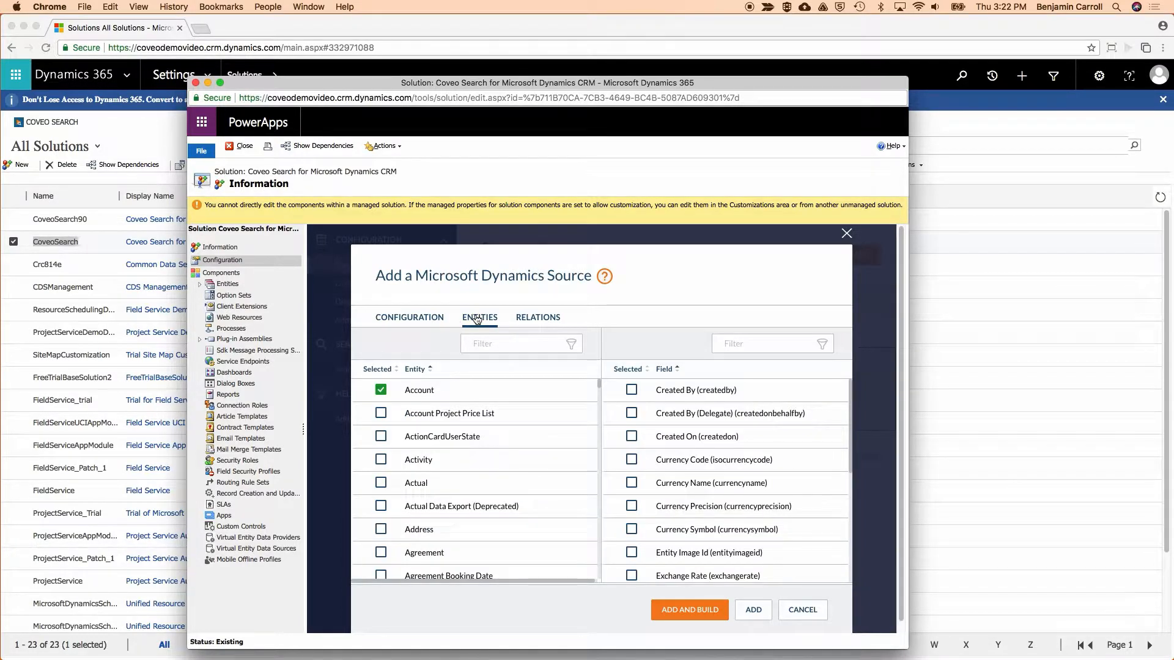
left_click(444, 396)
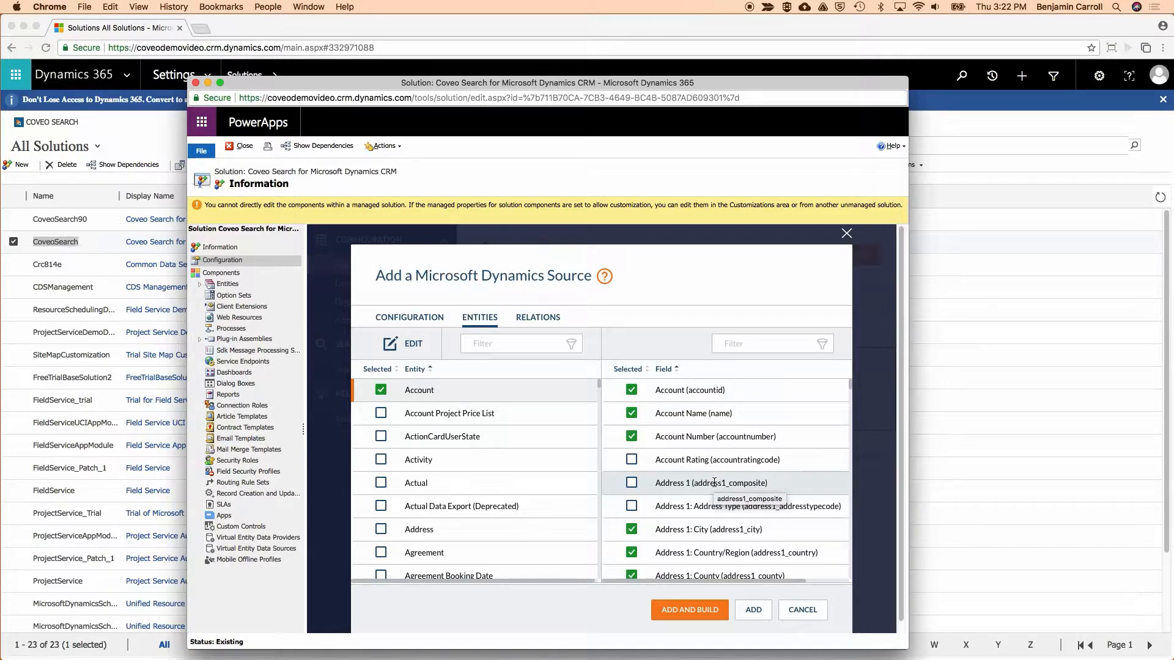
left_click(632, 483)
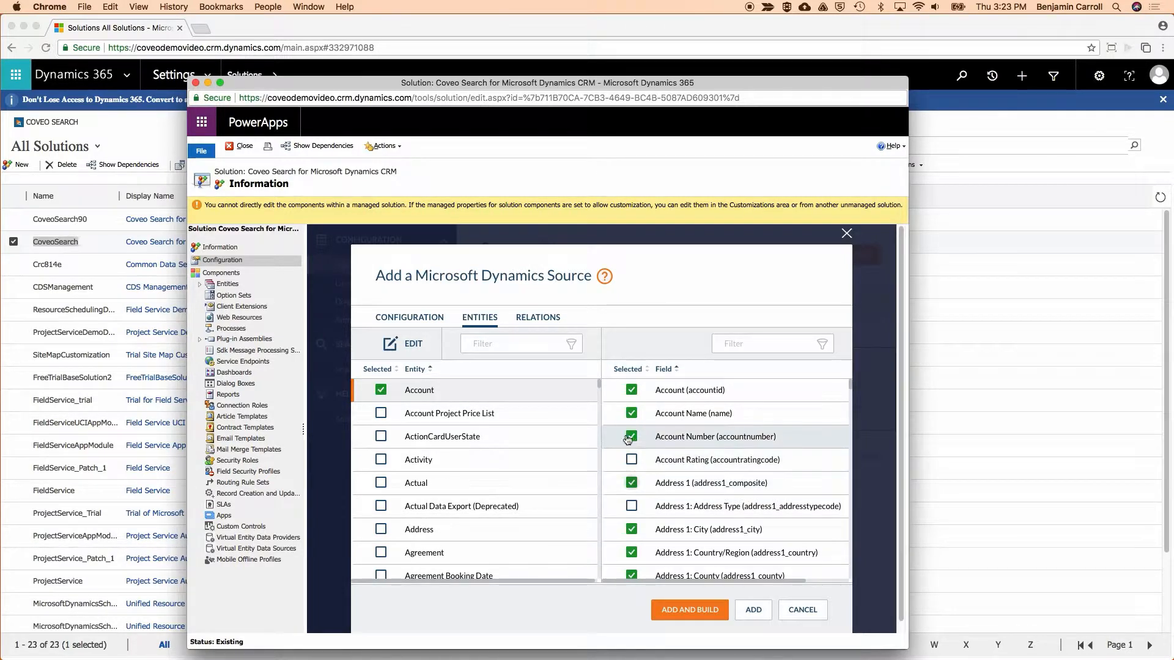
left_click(632, 436)
left_click(632, 437)
left_click(632, 483)
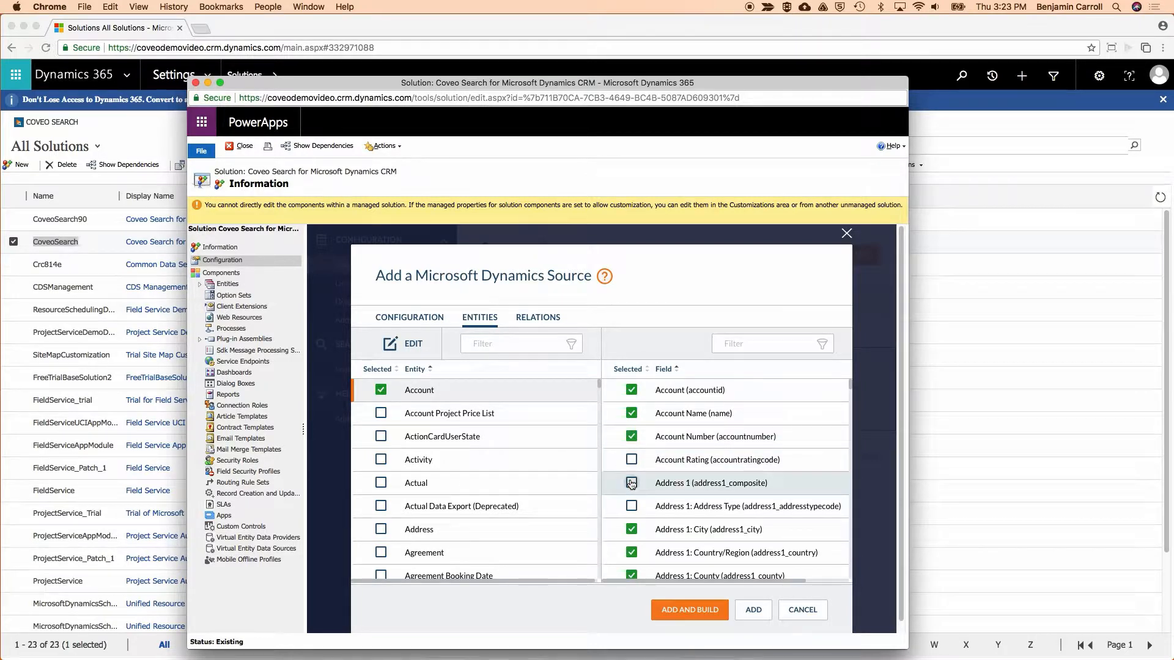
Examine the relations available for Article, and sort the source's entity list by selection to review the included entities.
left_click(533, 317)
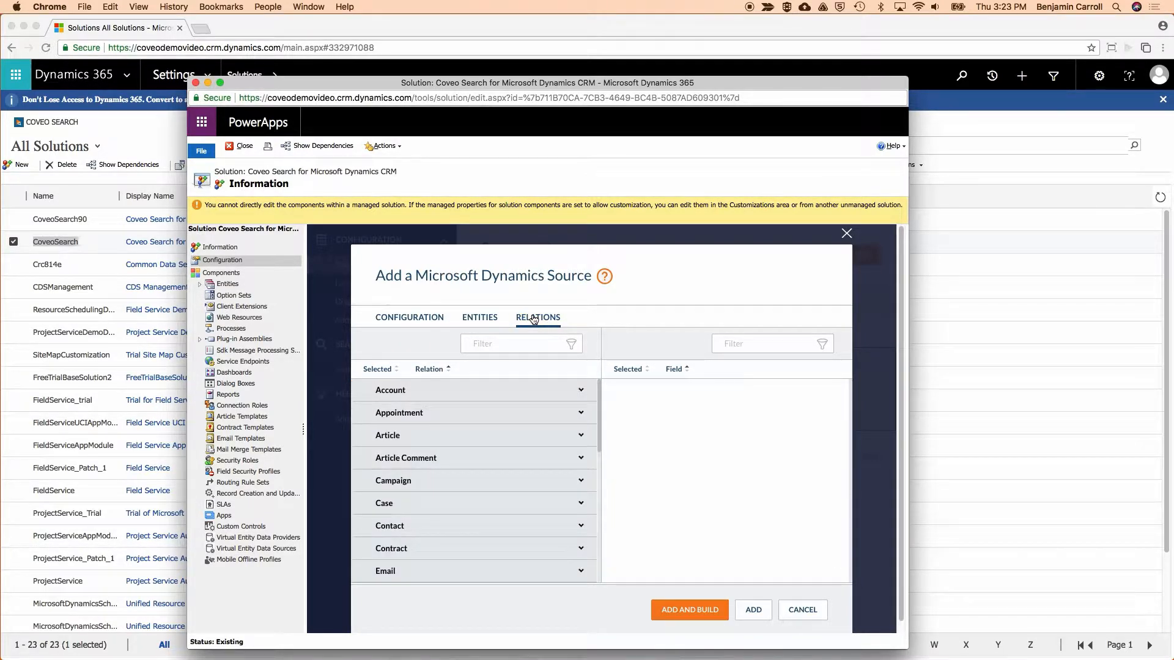
left_click(542, 435)
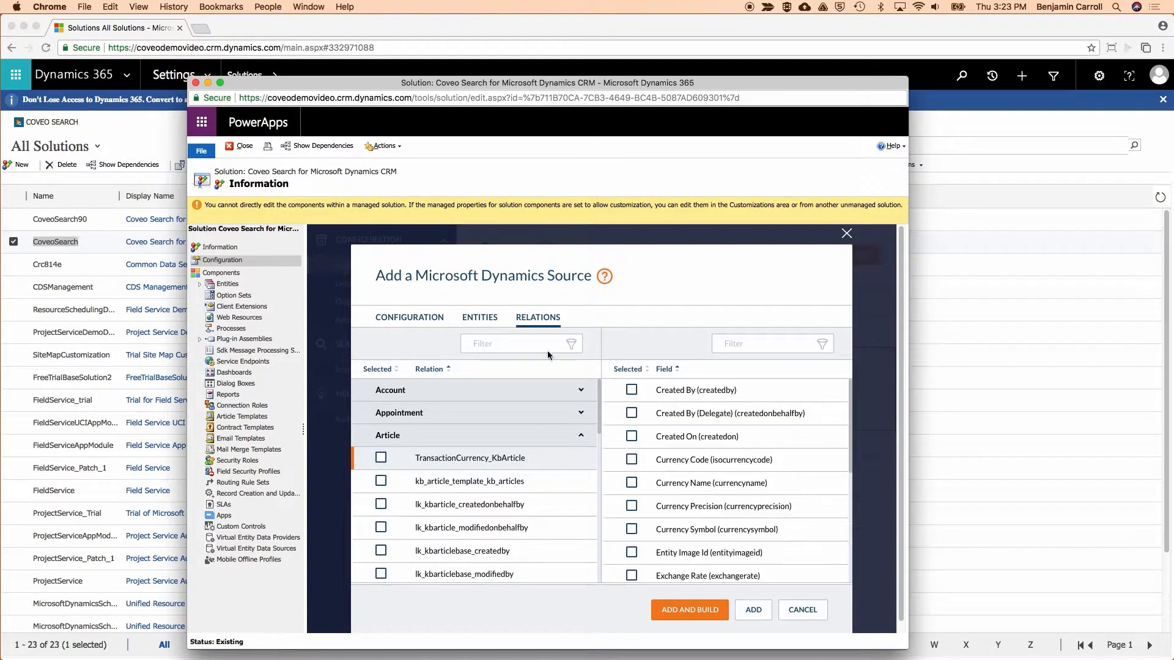
left_click(479, 317)
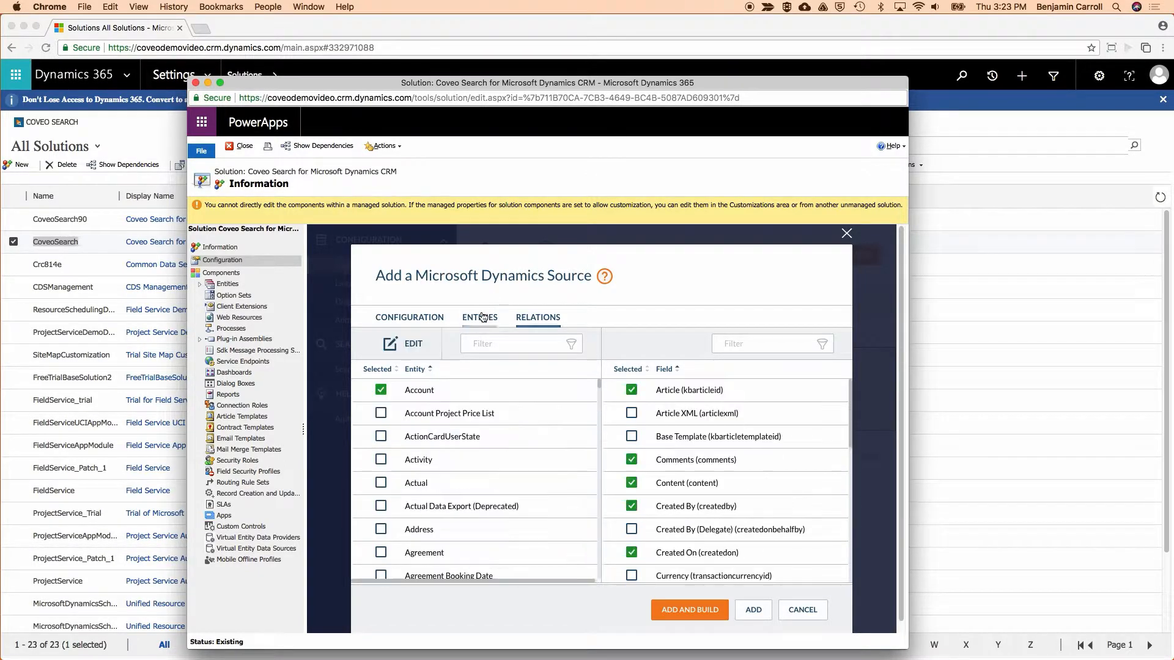
left_click(395, 371)
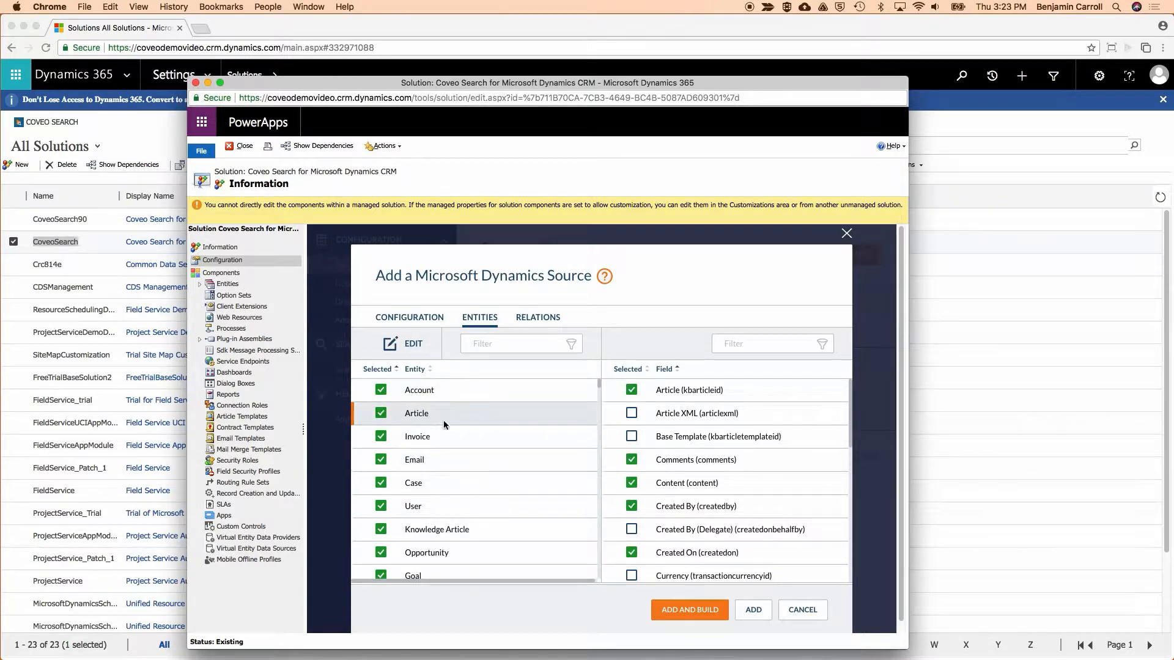
Add and build the Dynamics source, authorizing Coveo Cloud with the signed-in Microsoft account and accepting the Dynamics CRM Connector permissions.
left_click(689, 612)
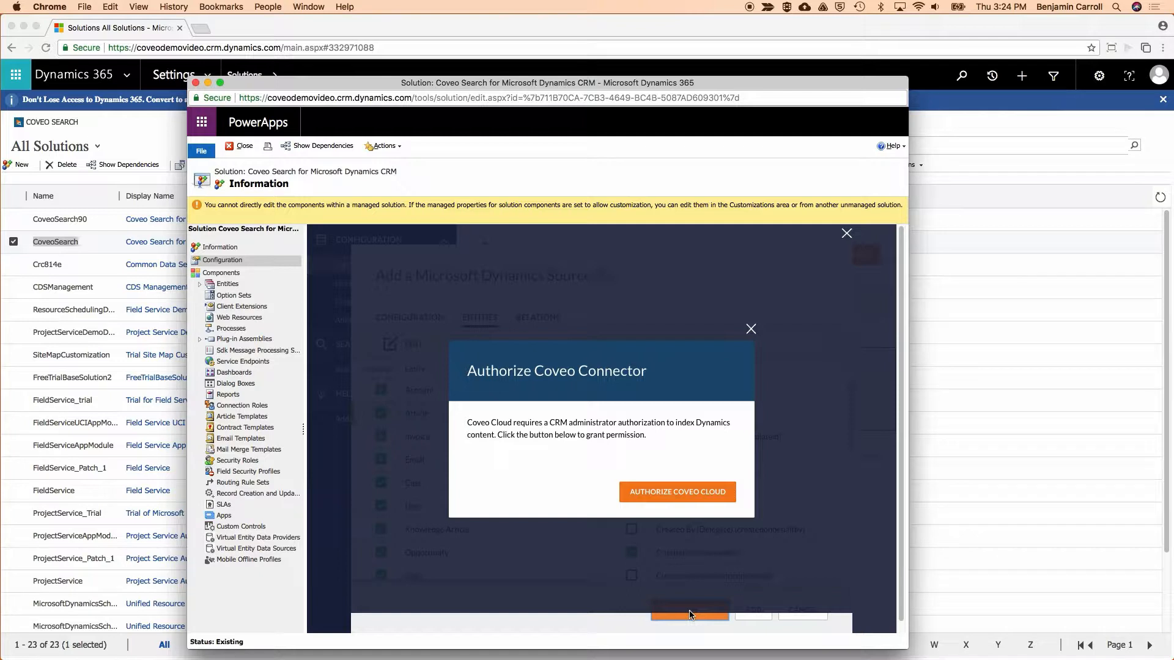
left_click(685, 492)
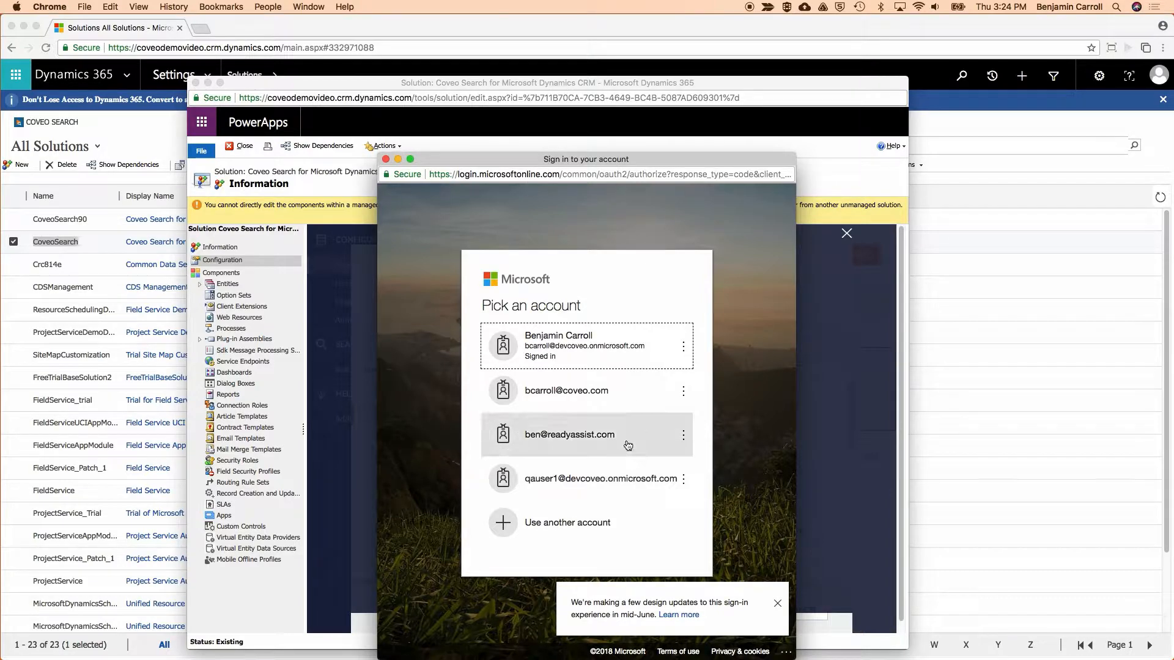
left_click(608, 346)
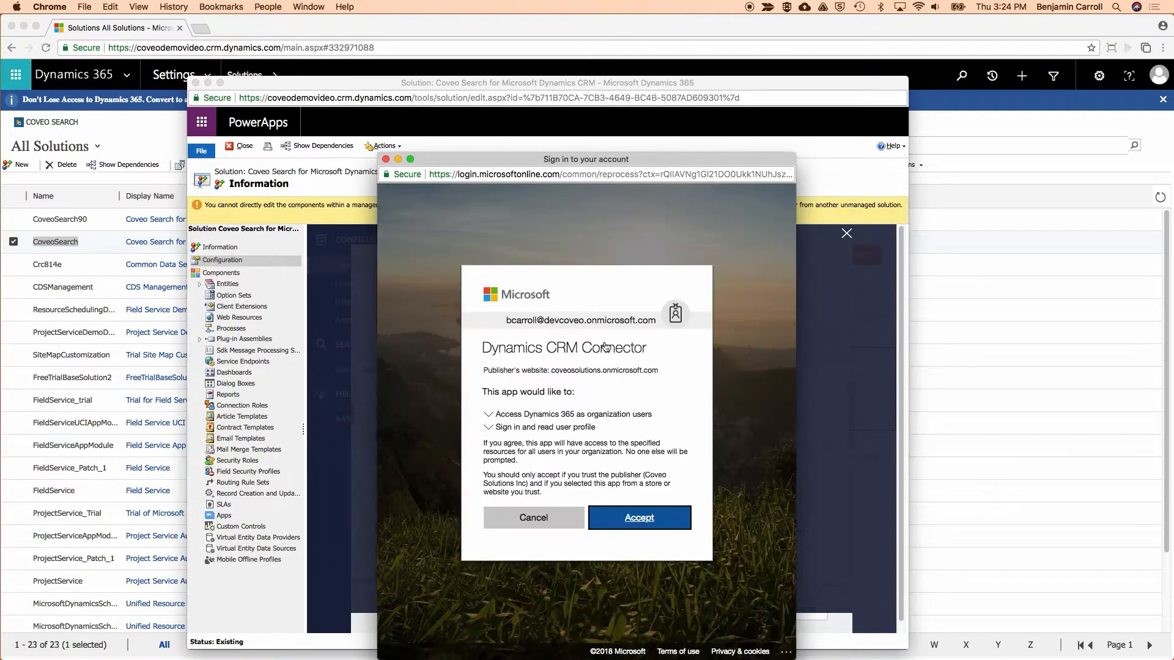
left_click(637, 527)
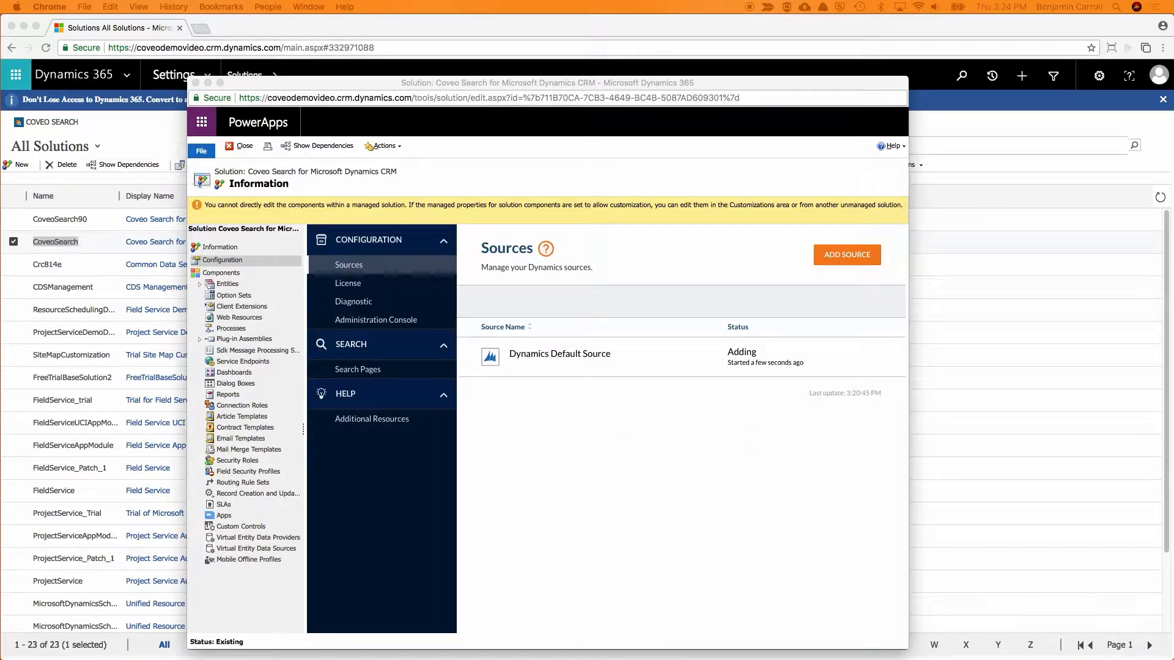
Open the Coveo Cloud administration console and check the organization status and the activity history.
left_click(403, 325)
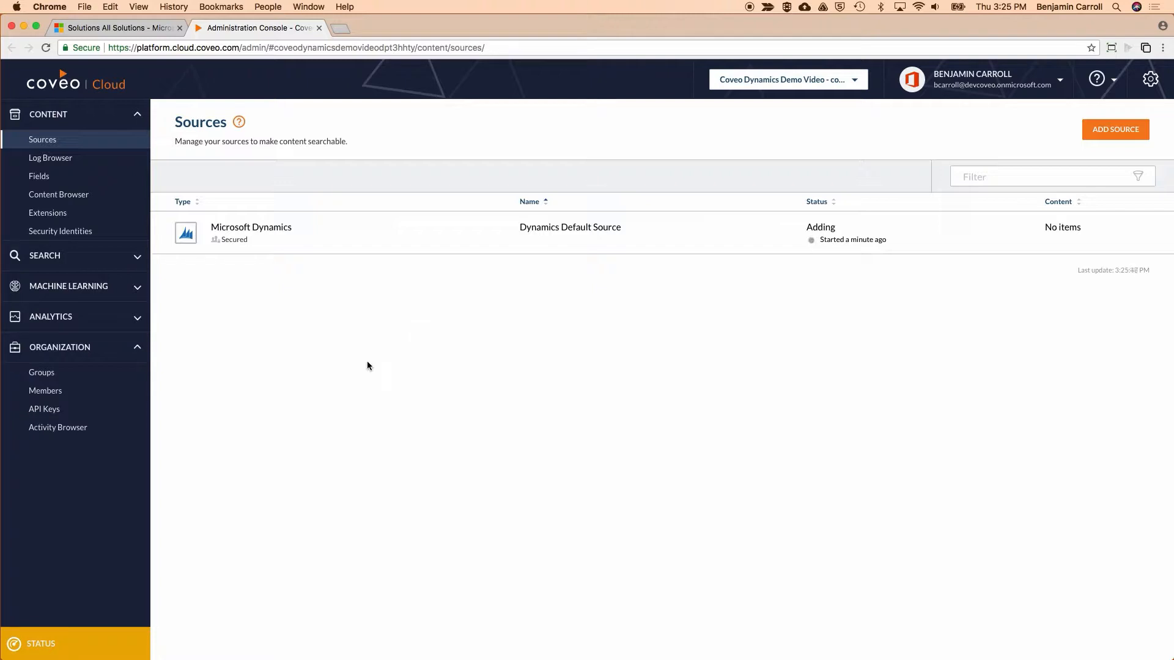
mouse_move(83, 646)
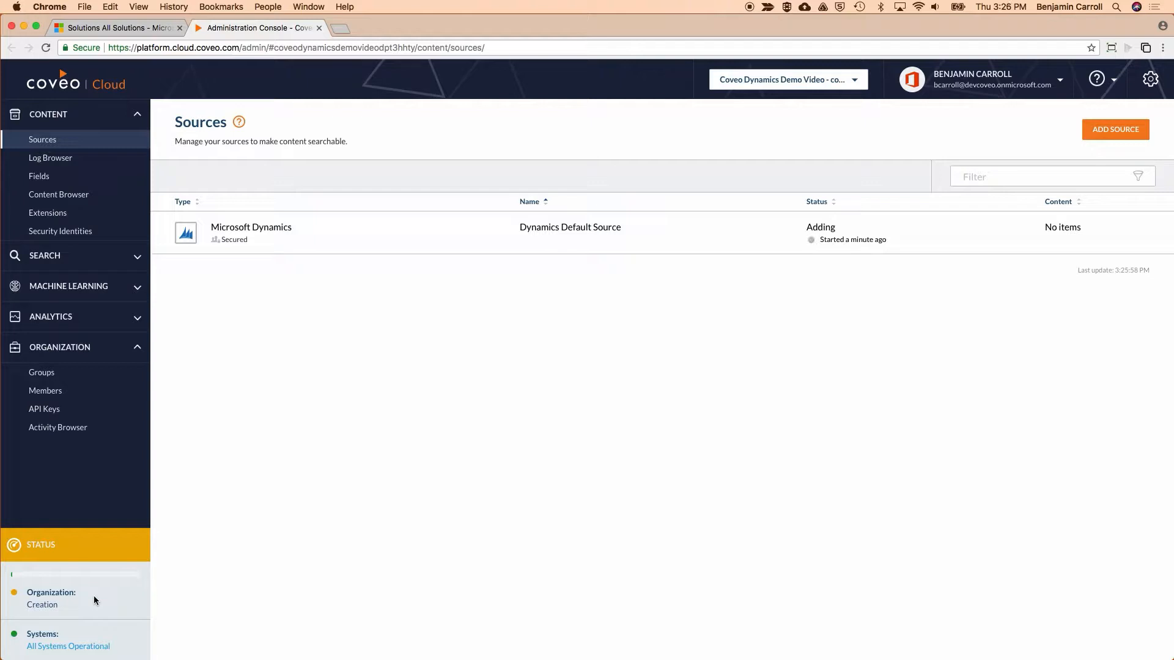
left_click(71, 428)
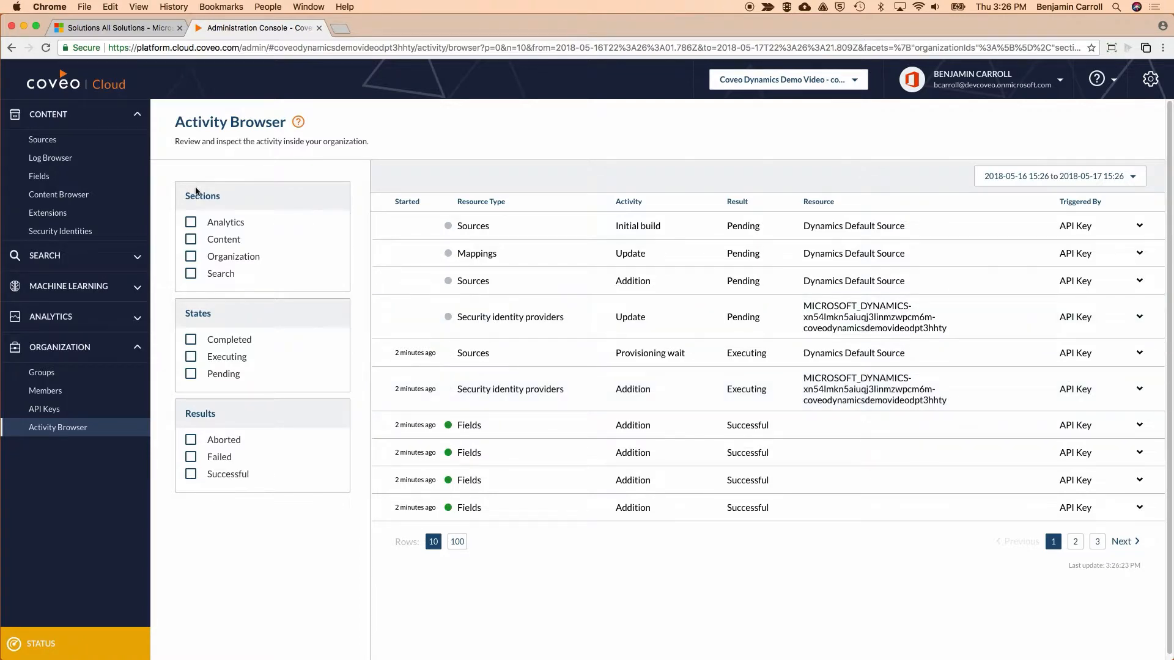
left_click(49, 140)
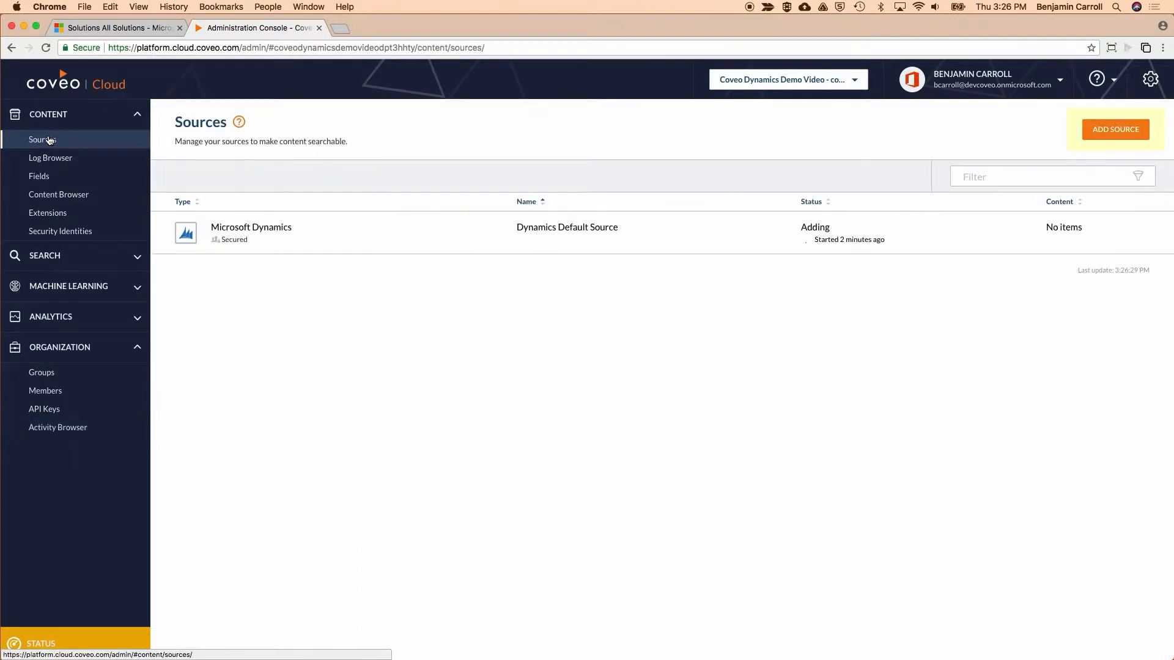
left_click(1110, 133)
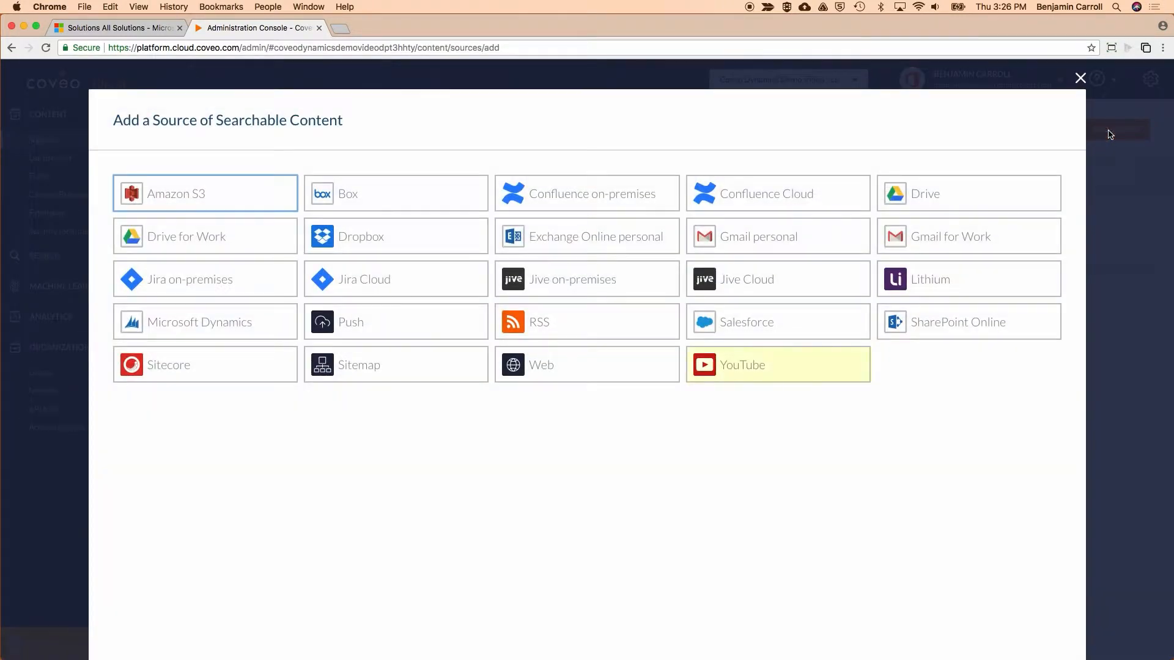
left_click(771, 365)
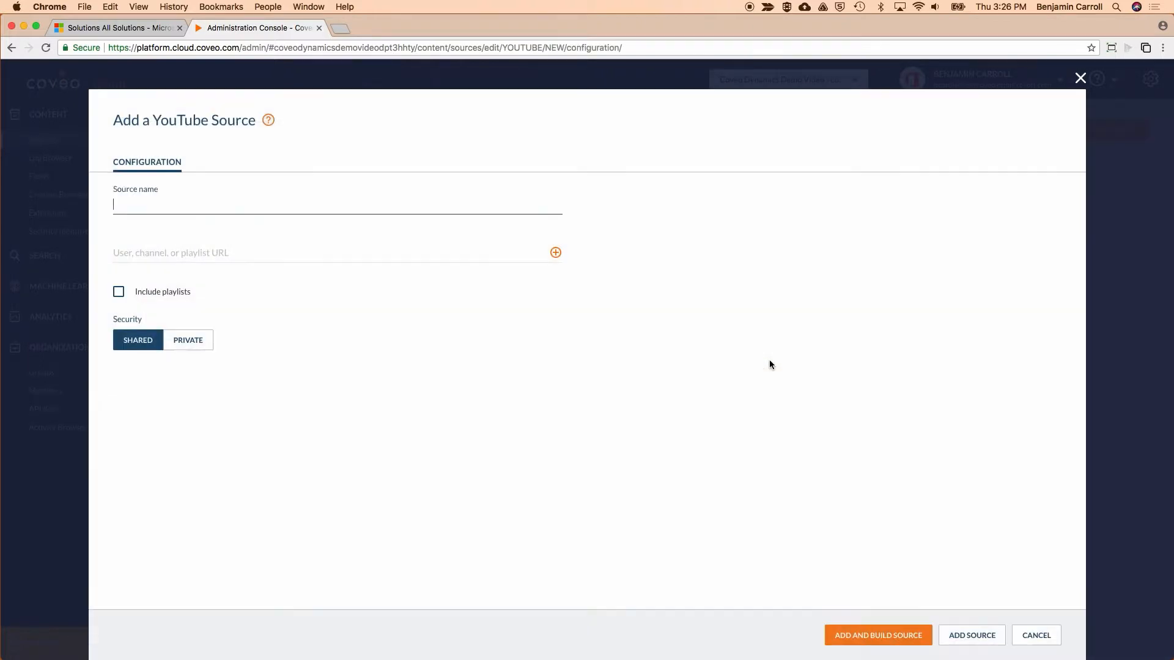
type("Coveo Videos")
key("Tab")
type("https://www.youtube.com")
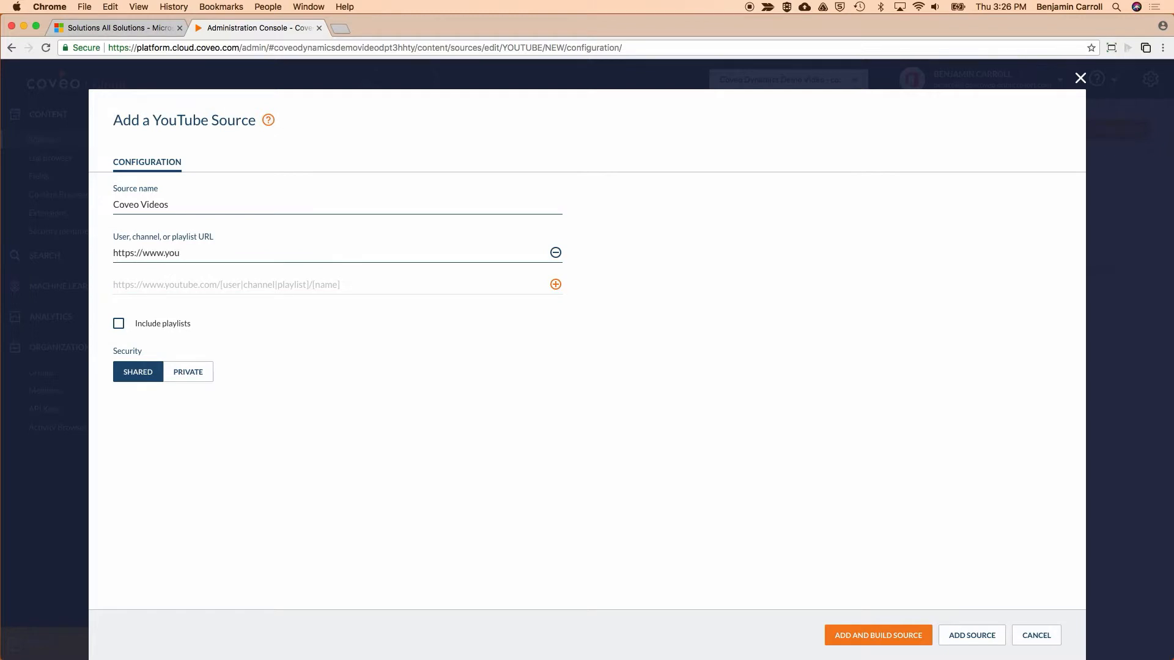
type("/user/CoveoInsights")
left_click(865, 636)
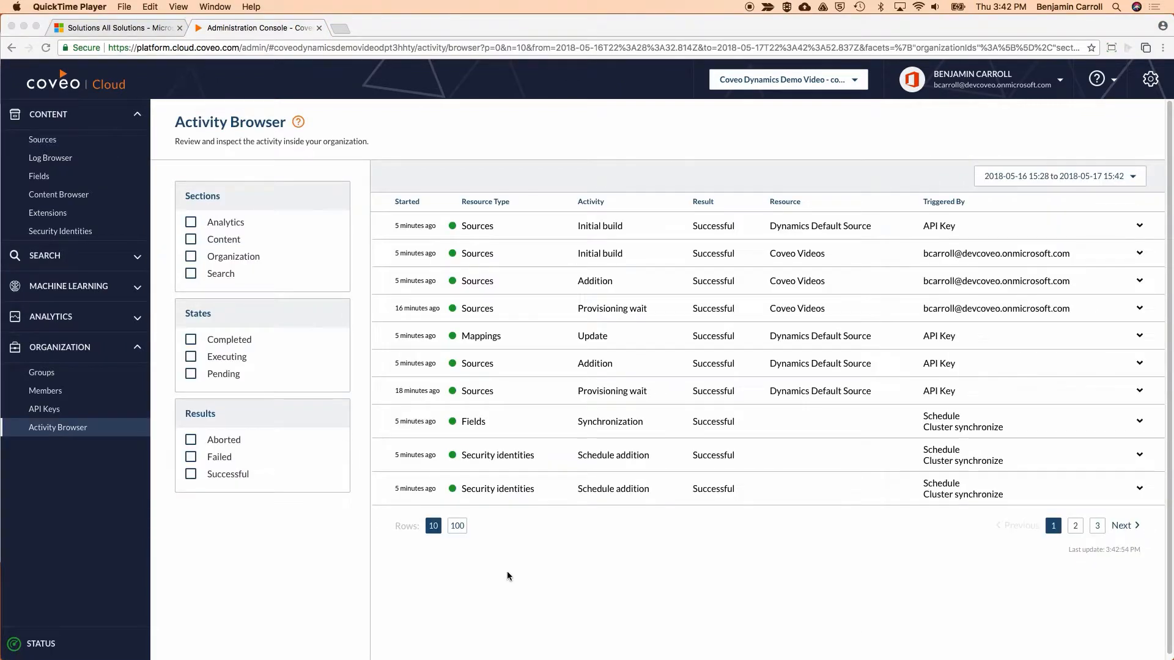
Return to the CoveoSearch solution in Dynamics 365, open the Default.html search page in the interface editor, and widen the window.
left_click(140, 28)
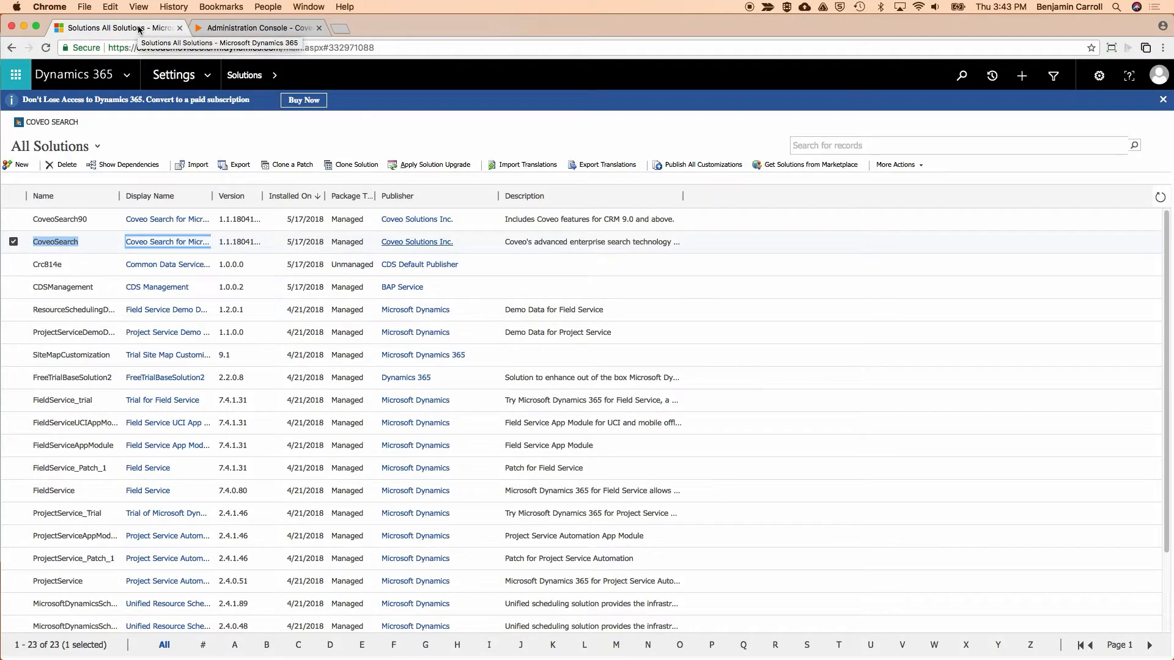
double_click(57, 242)
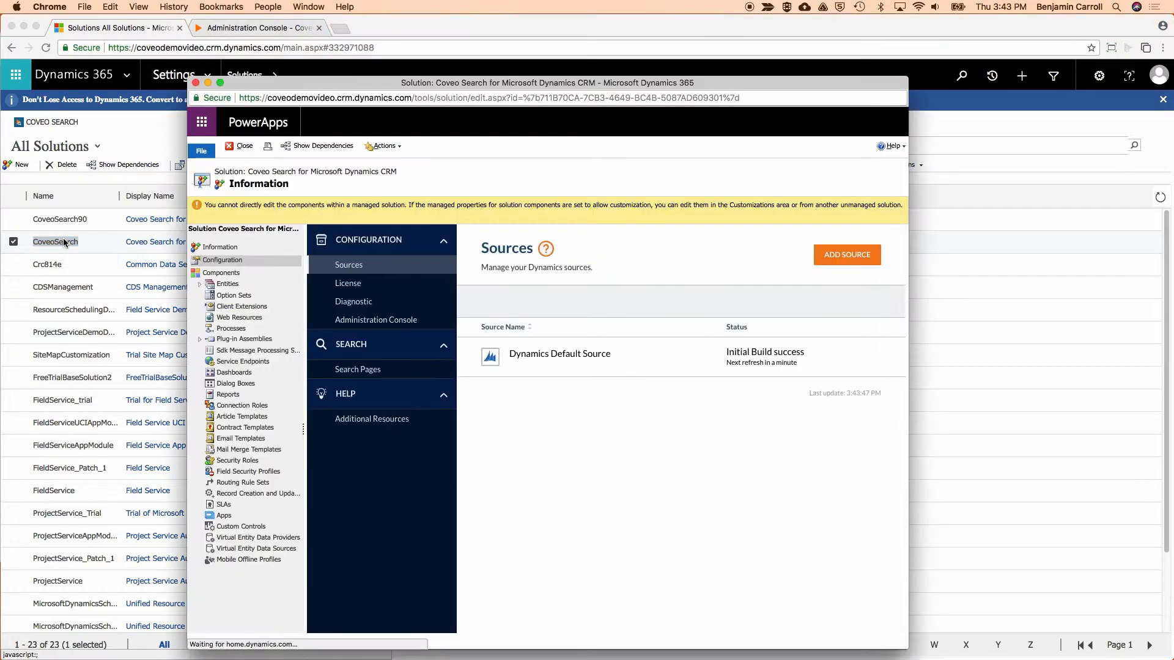
left_click(370, 373)
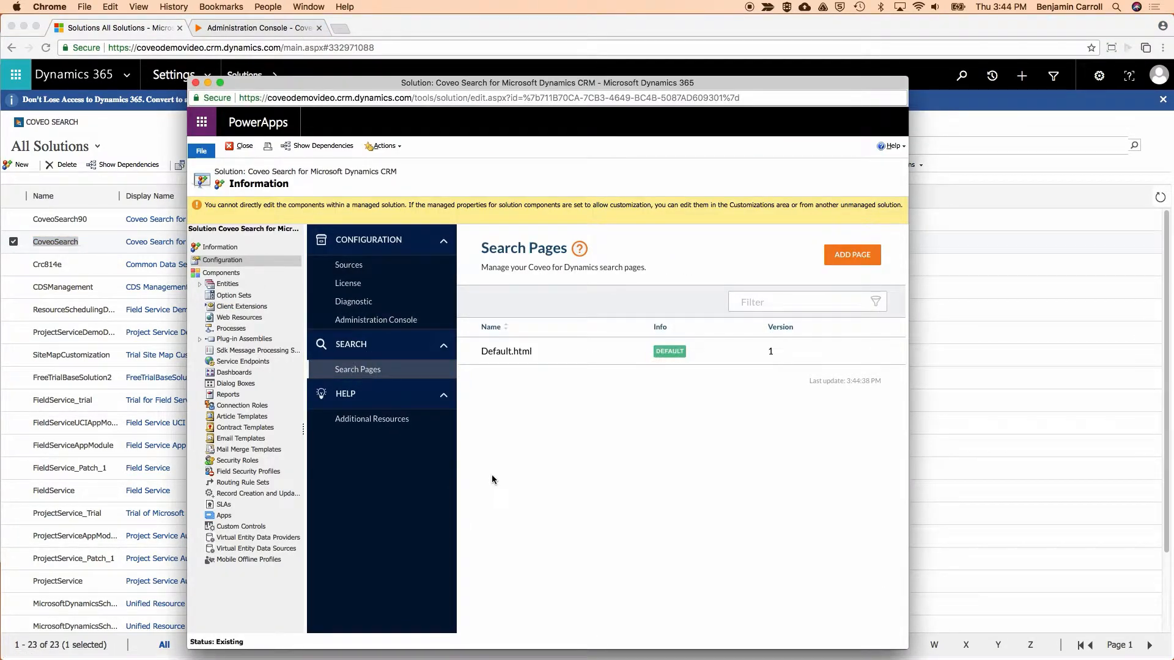
left_click(505, 347)
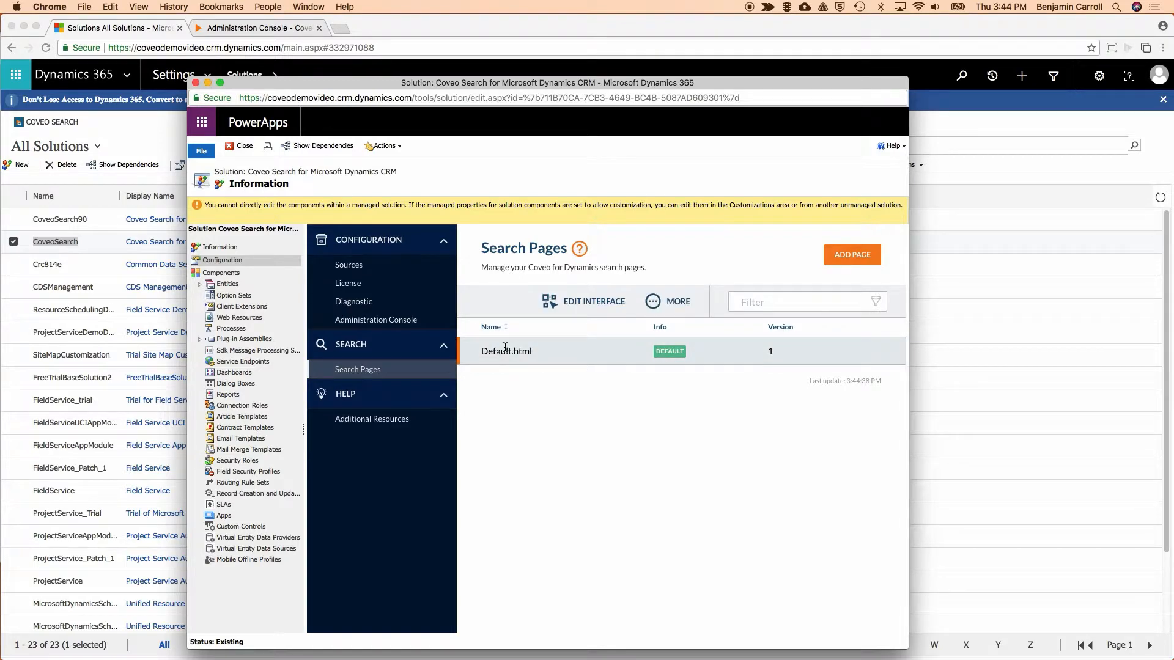
left_click(578, 302)
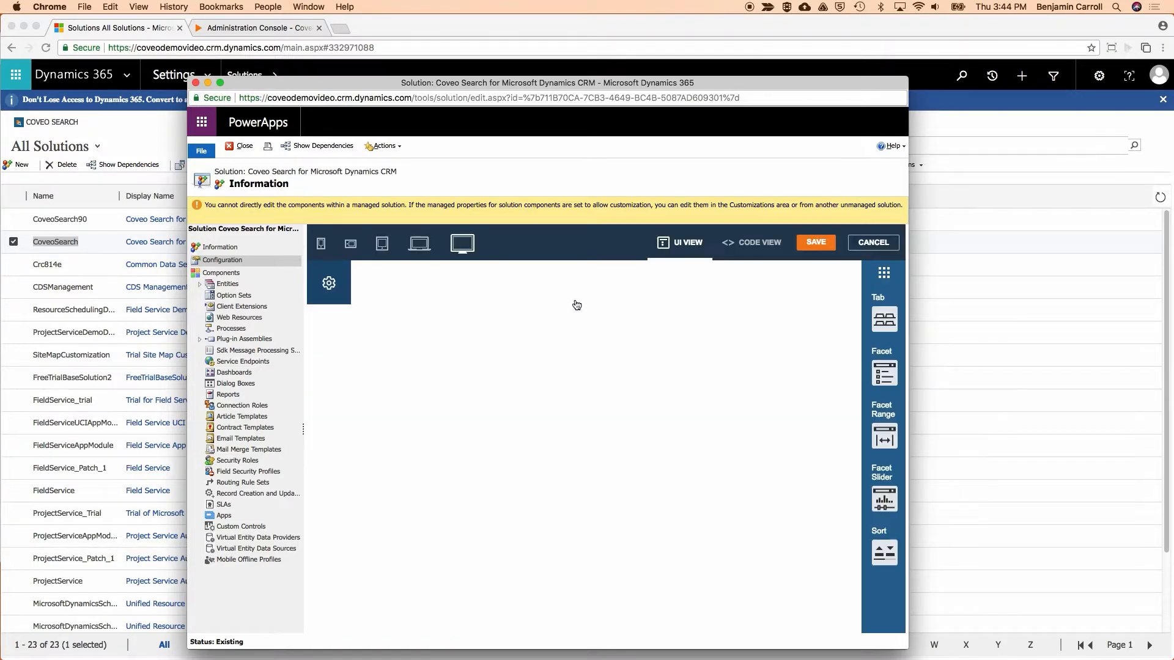
left_click_drag(906, 640, 1047, 643)
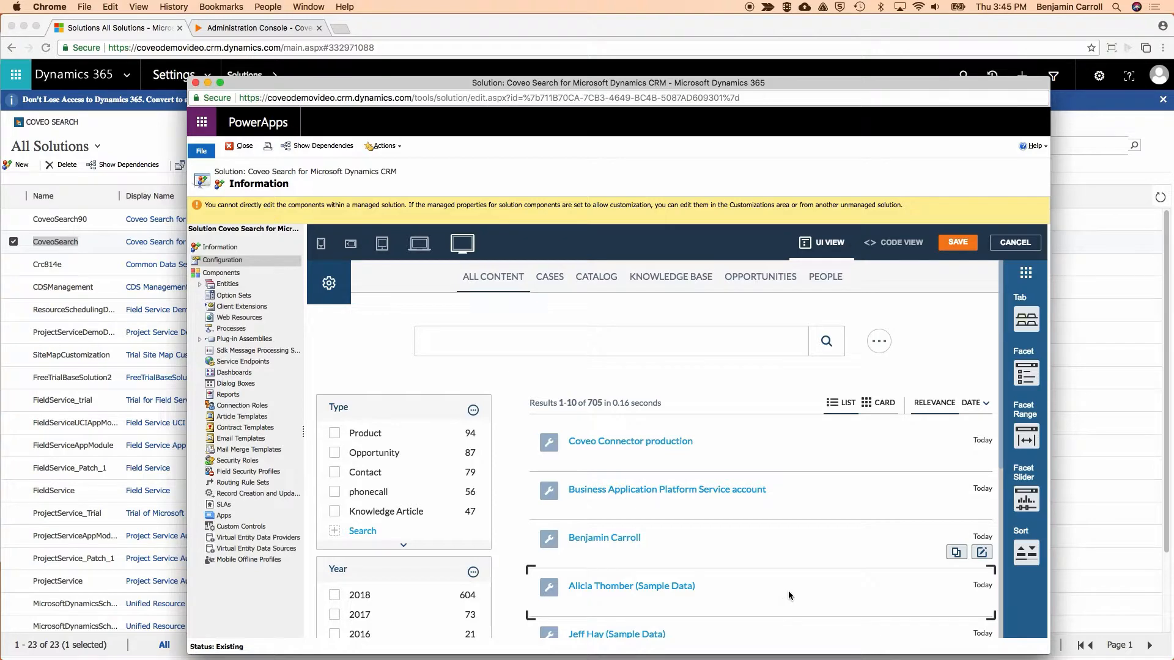
Add a tab after People on the search page with the unique ID "CoveoVideos" and the caption "Coveo Videos".
left_click_drag(1028, 323, 853, 278)
type("CoveoVideos")
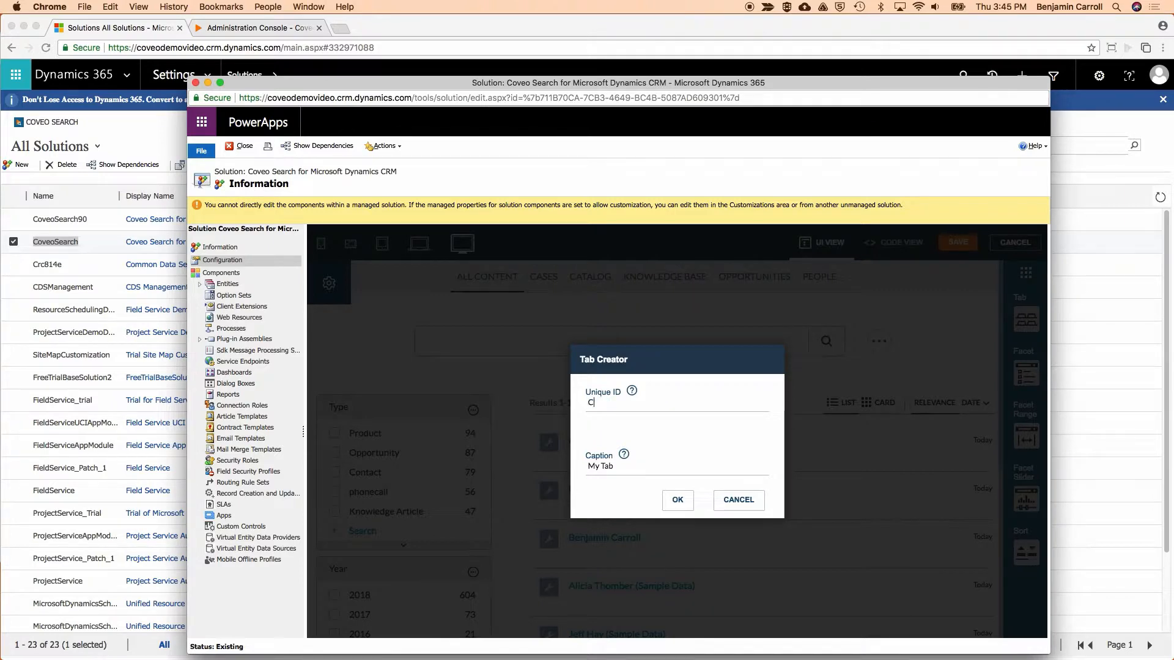
key("Tab")
type("Coveo Videos")
left_click(677, 500)
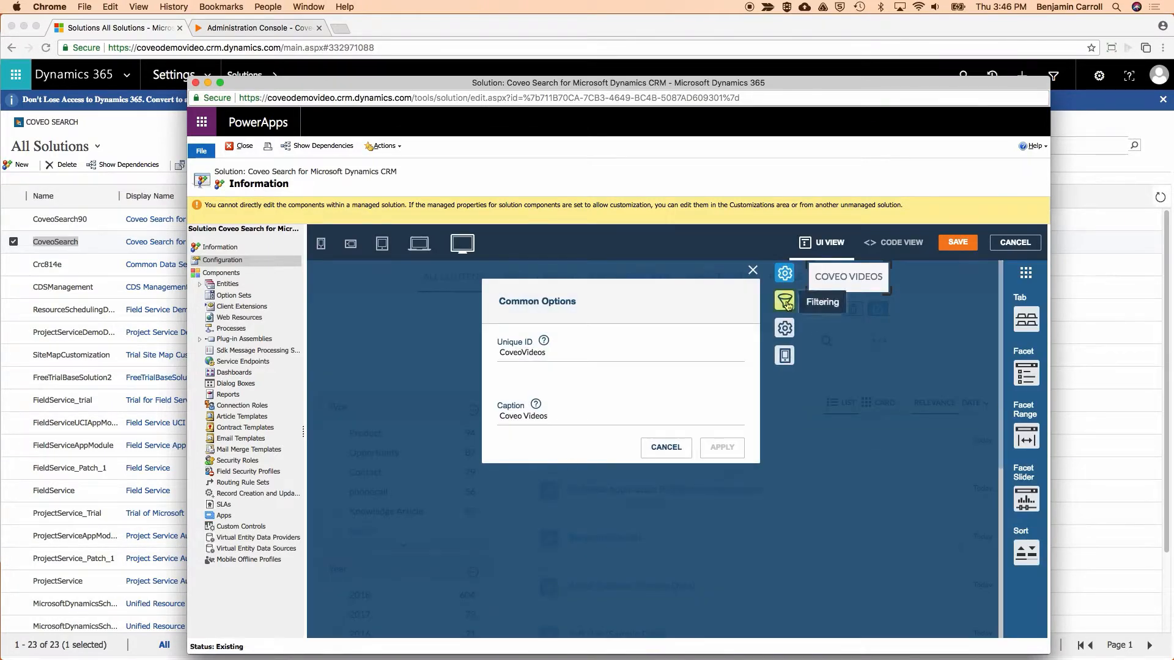
left_click(787, 303)
left_click(594, 357)
type("@sourc")
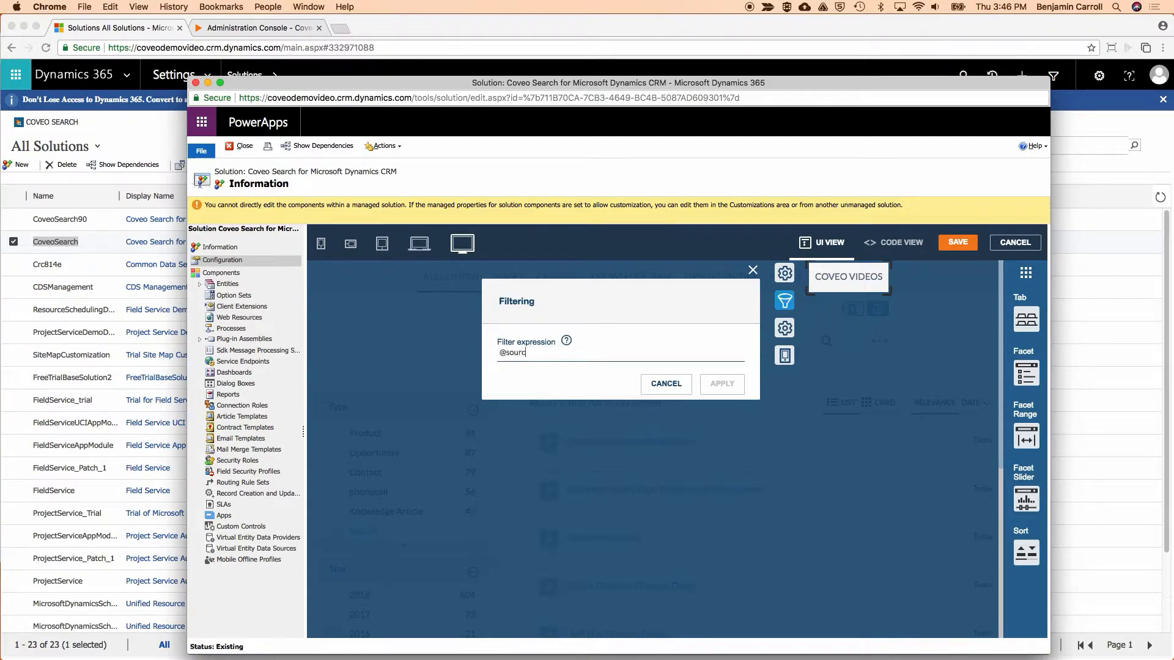
type("e==\"Coveo Videos\"")
left_click(719, 387)
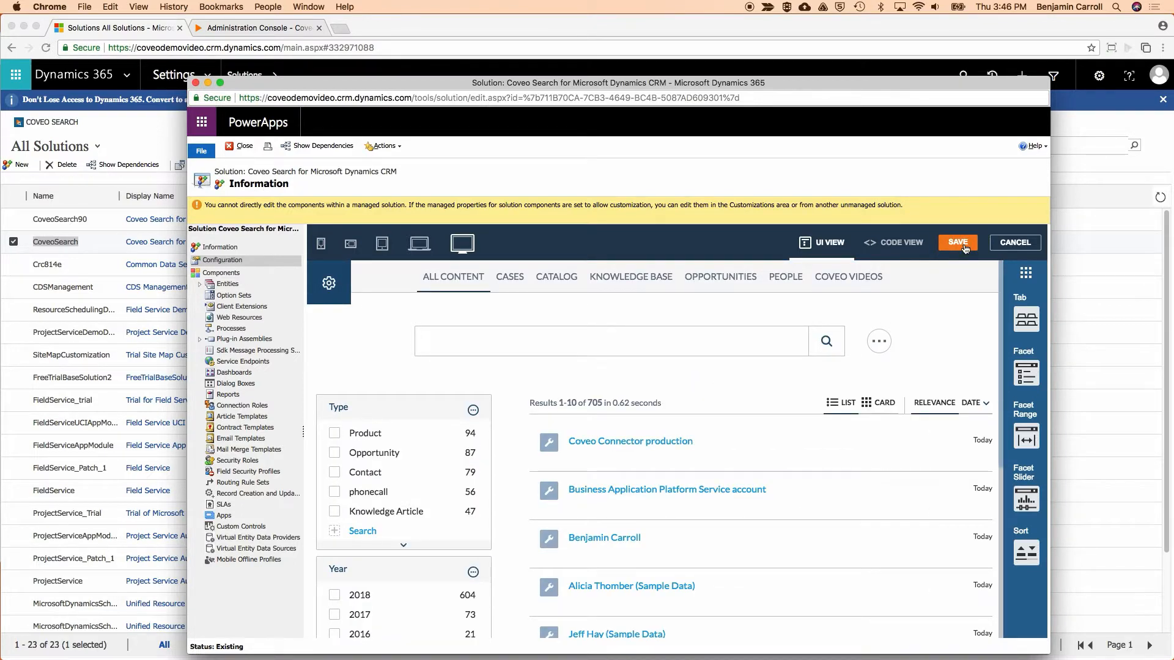
left_click(964, 244)
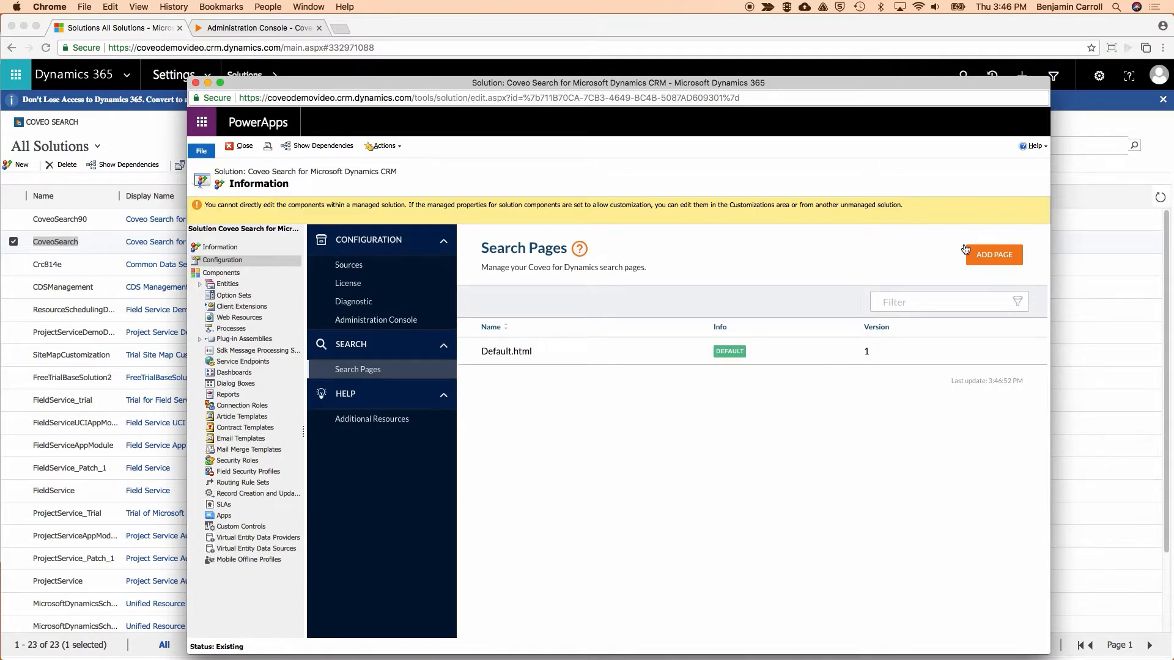
Close the solution window and set the default search experience to Coveo Search in the Dynamics 365 personal options.
left_click(195, 82)
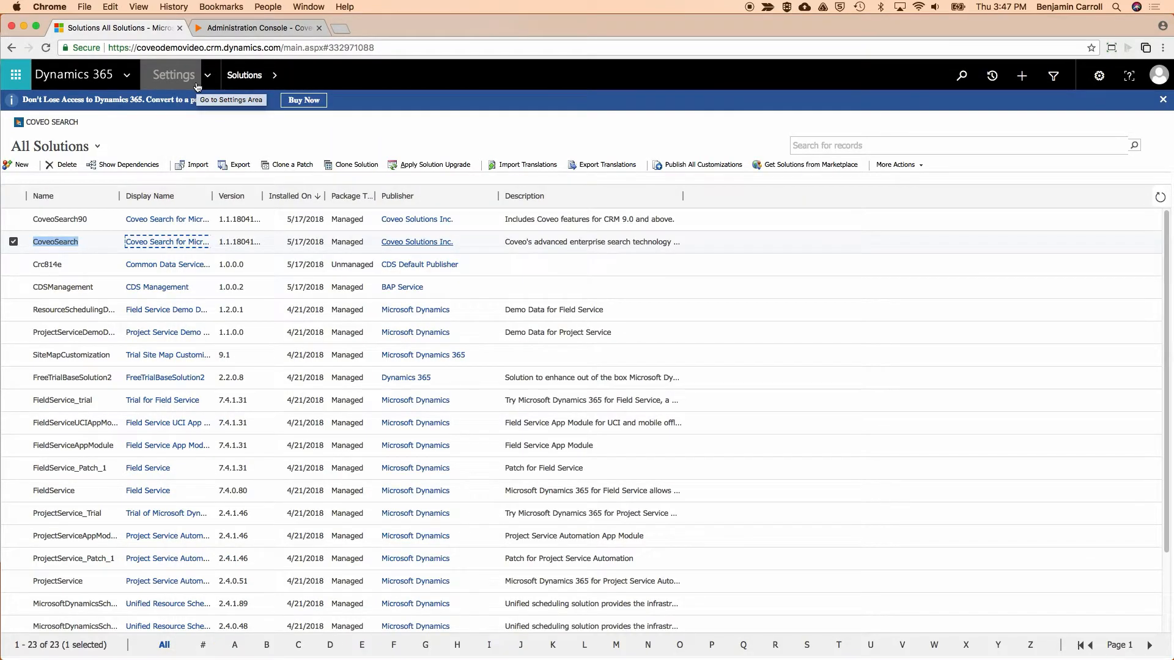
left_click(1100, 76)
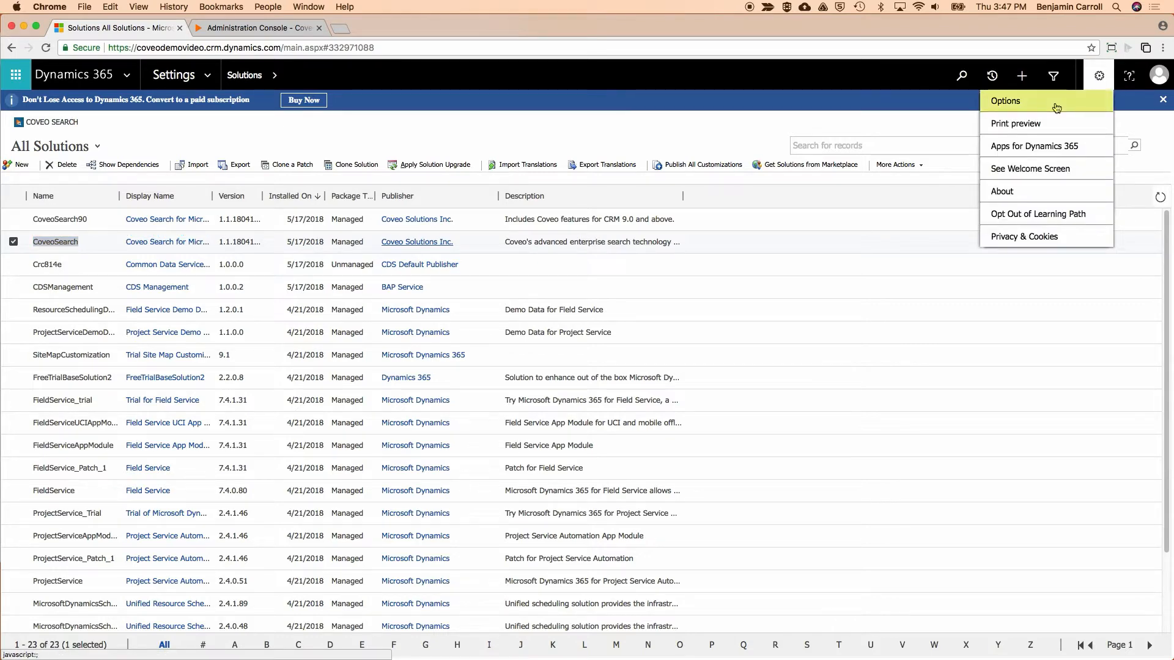
left_click(1057, 108)
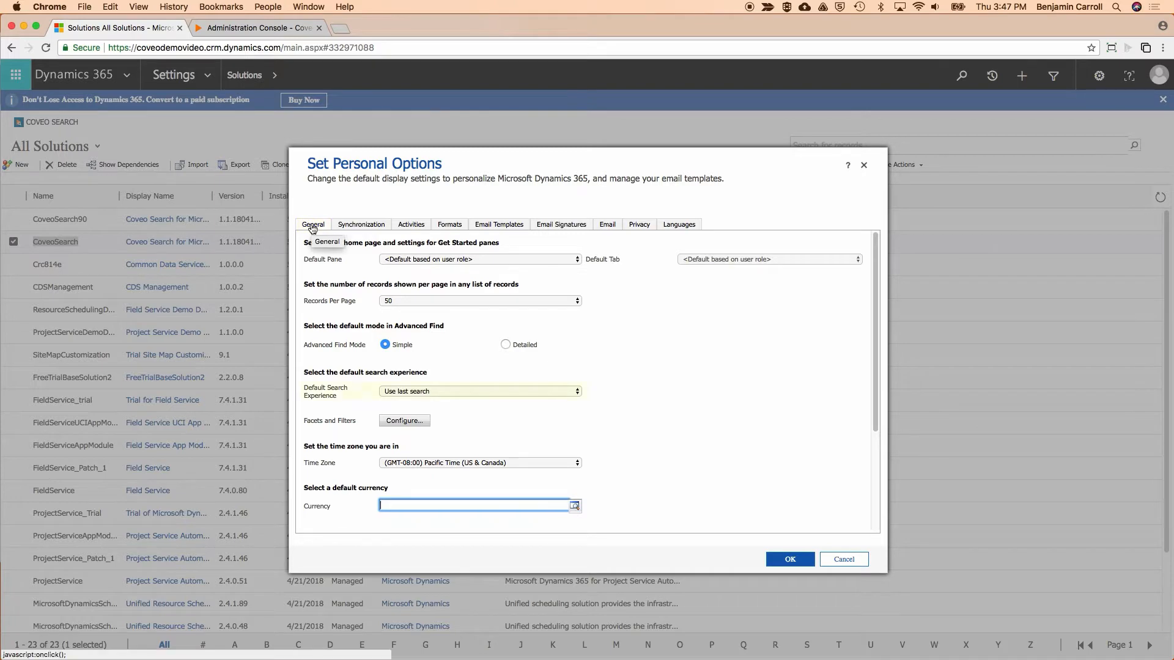
left_click(450, 391)
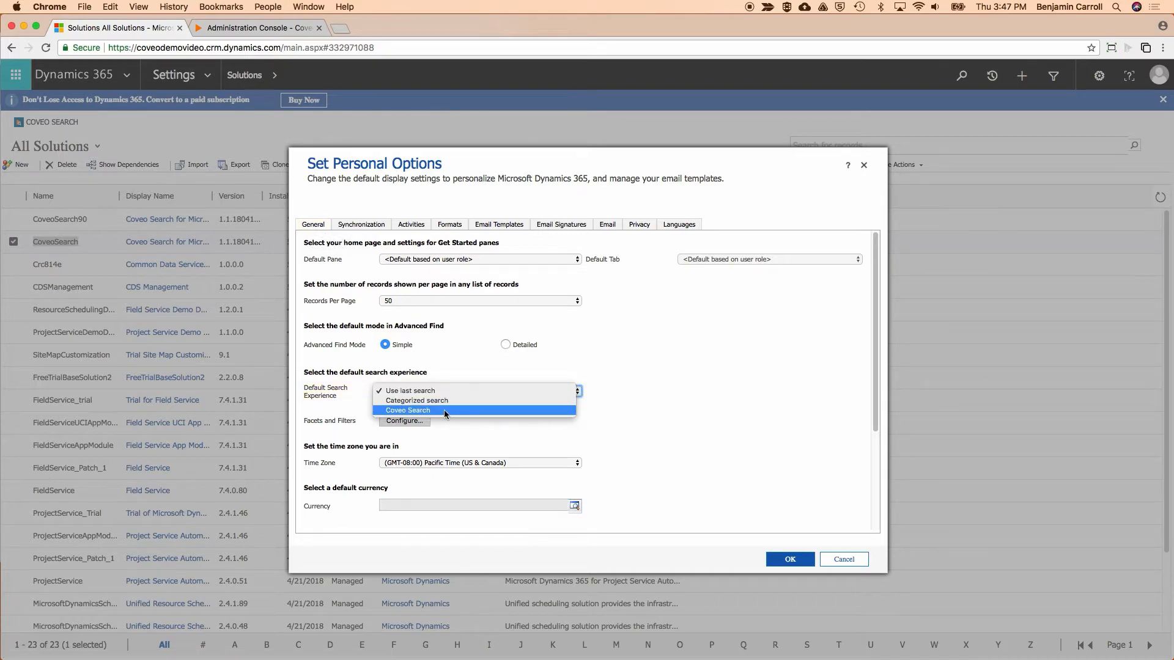
left_click(445, 411)
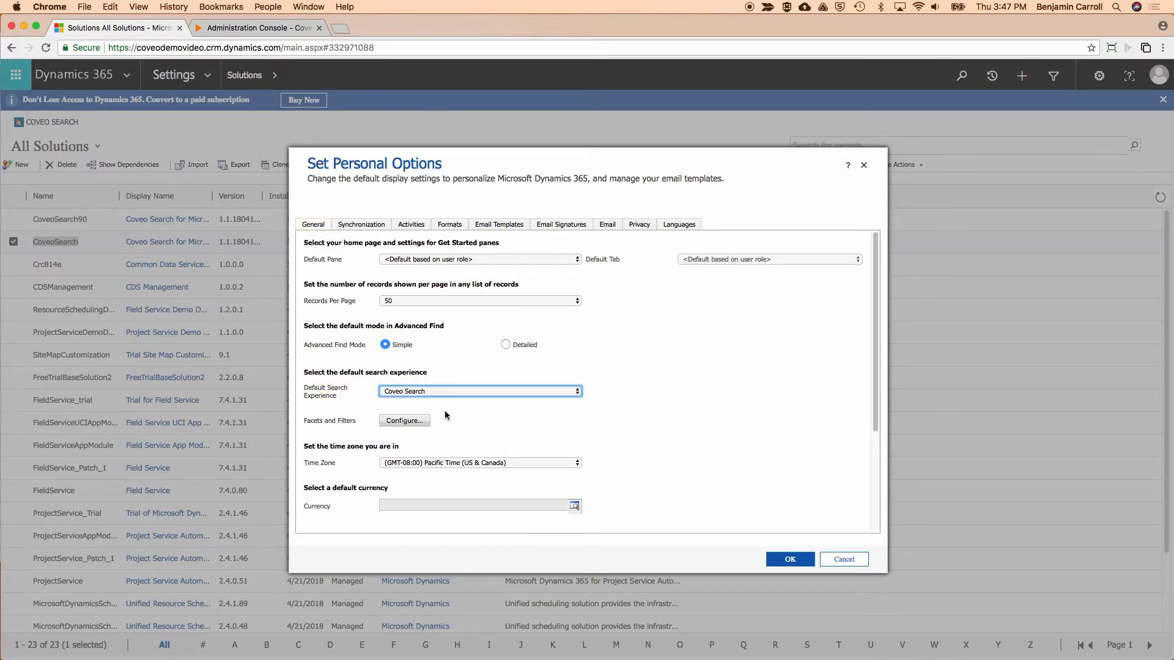
left_click(801, 558)
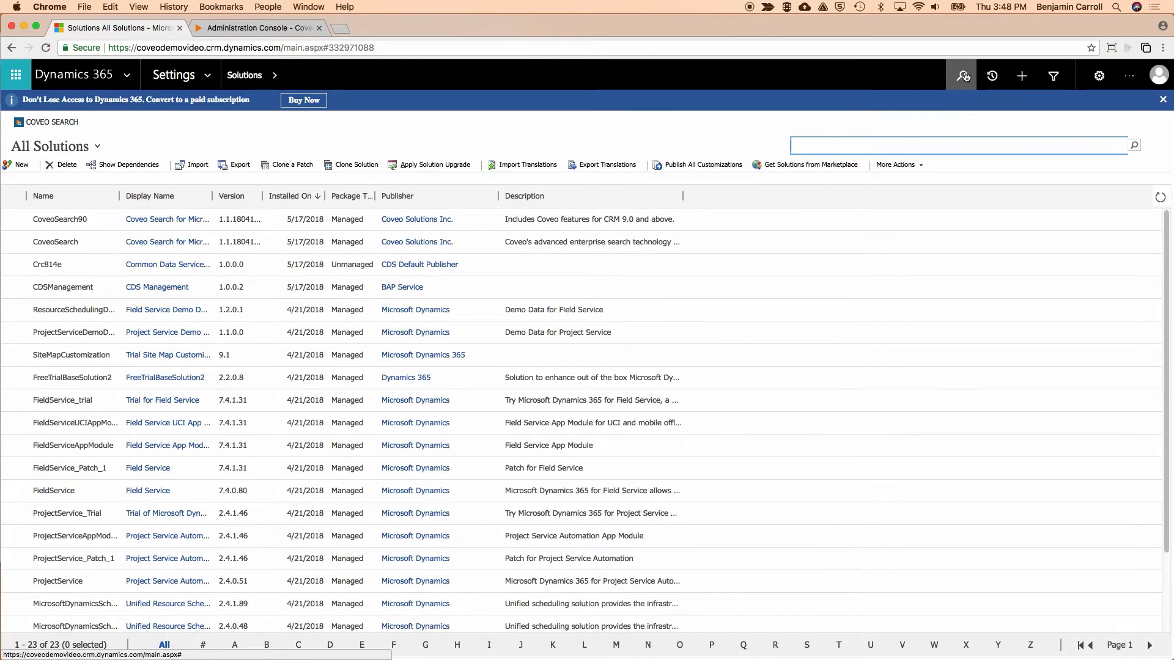
Run a global Dynamics 365 search for "coveo".
left_click(965, 76)
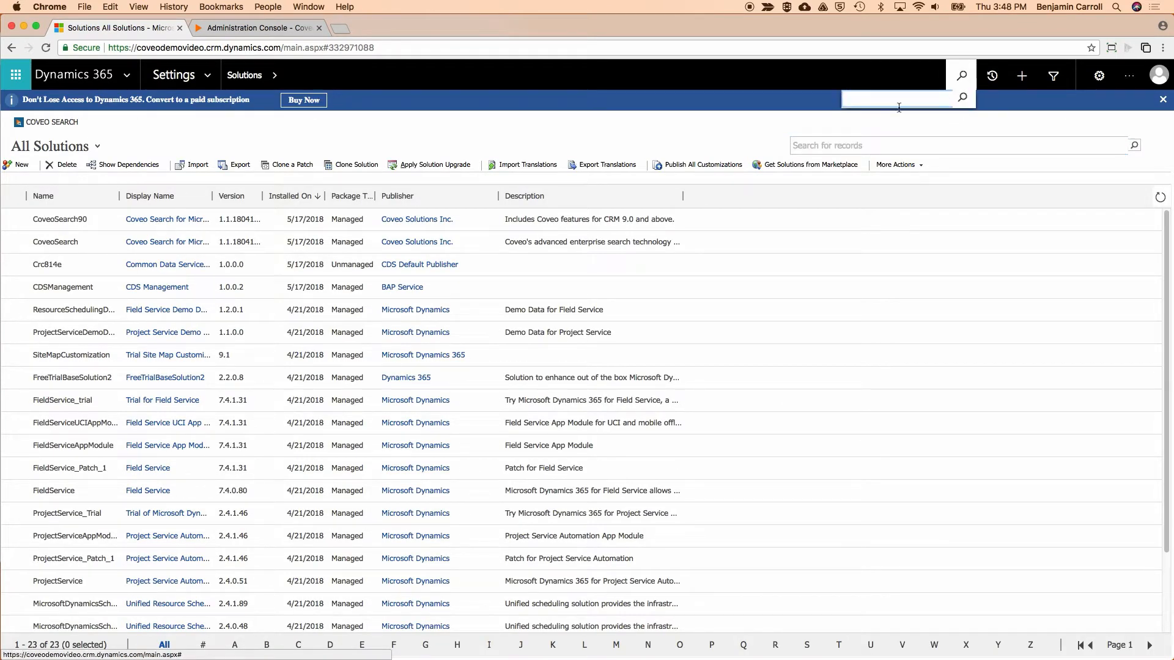
type("coveo")
key("Return")
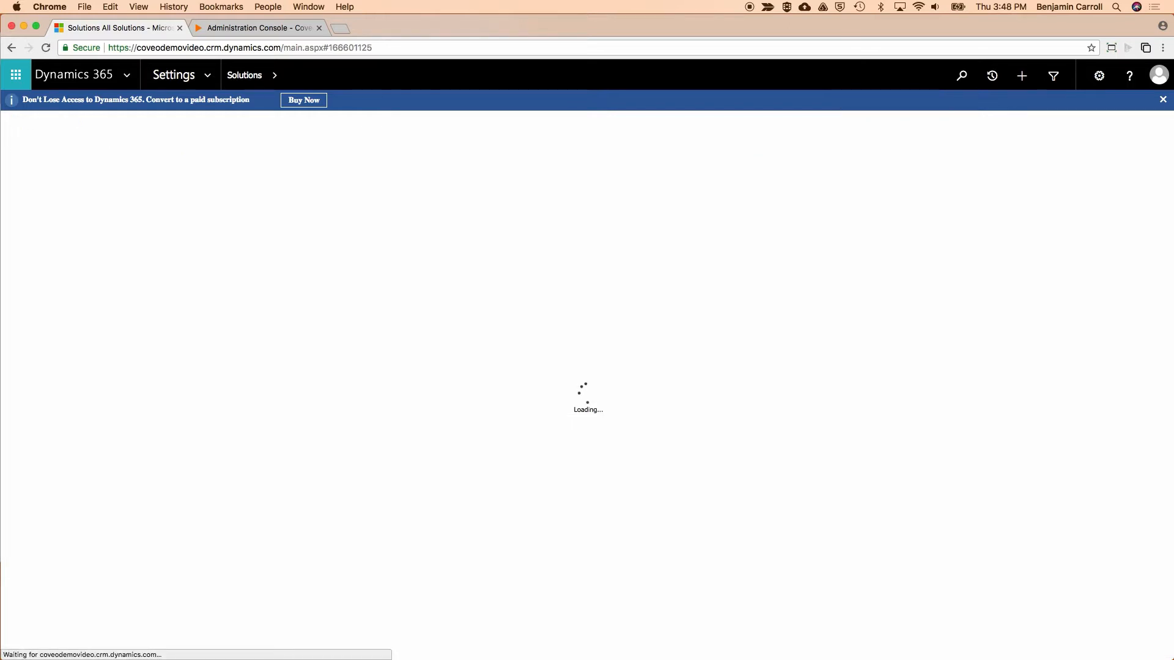